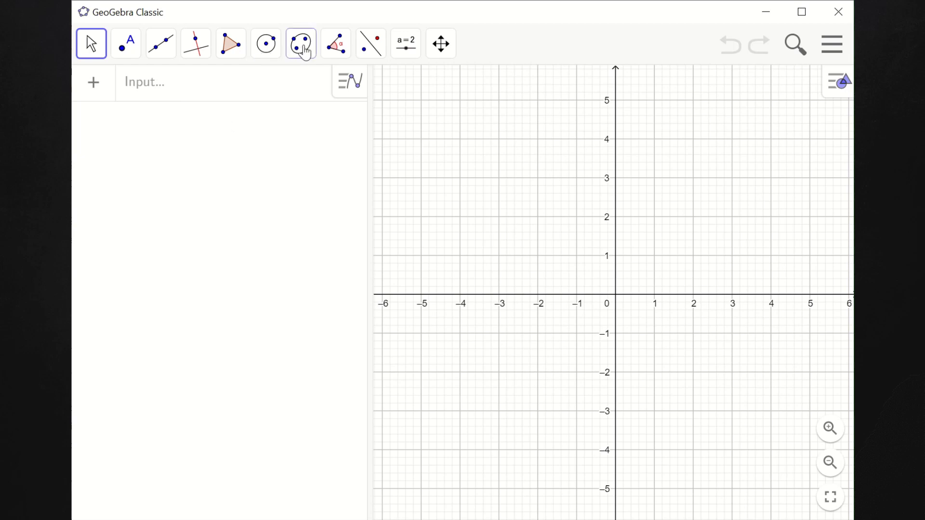
Step: Construct an ellipse with foci at (-3, 0) and (3, 0) passing through the point (0, 3)
{"action": "left_click", "coordinate": [305, 53]}
{"action": "left_click", "coordinate": [326, 93]}
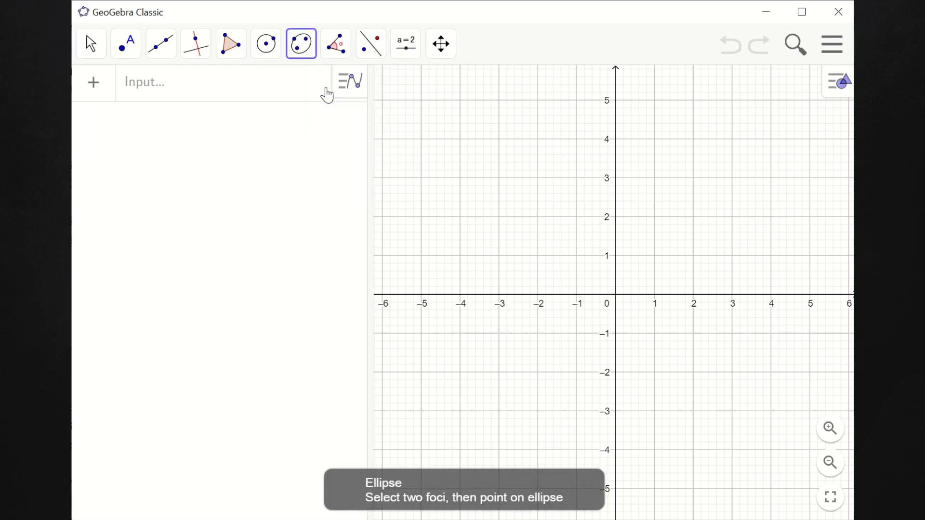
{"action": "left_click", "coordinate": [501, 295]}
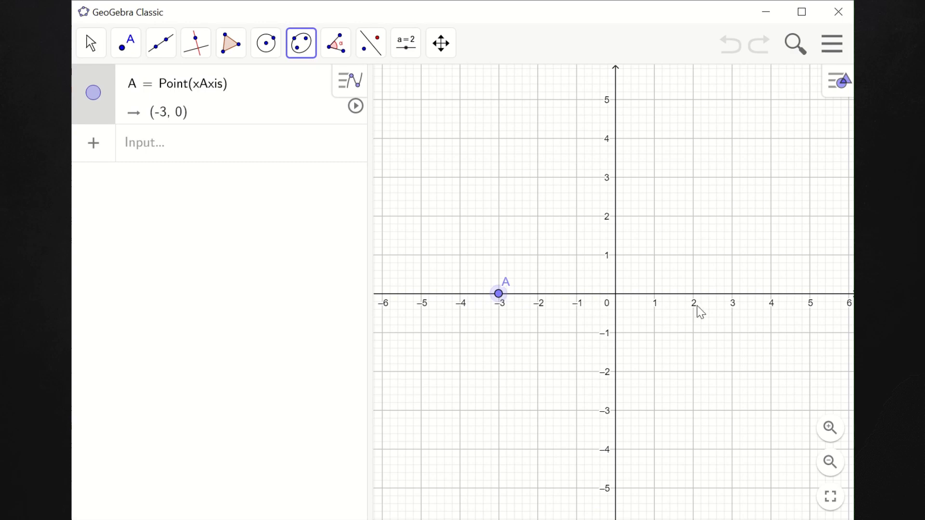
{"action": "left_click", "coordinate": [733, 295]}
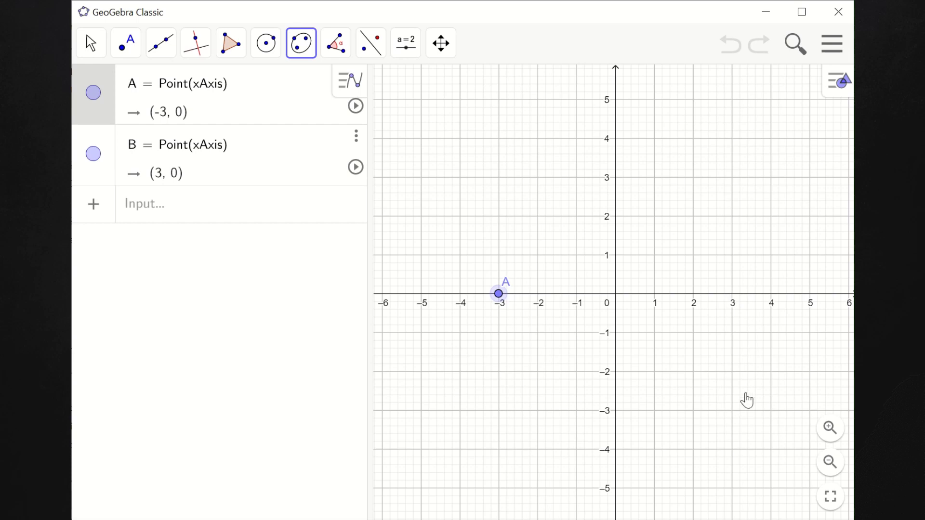
{"action": "left_click", "coordinate": [732, 295]}
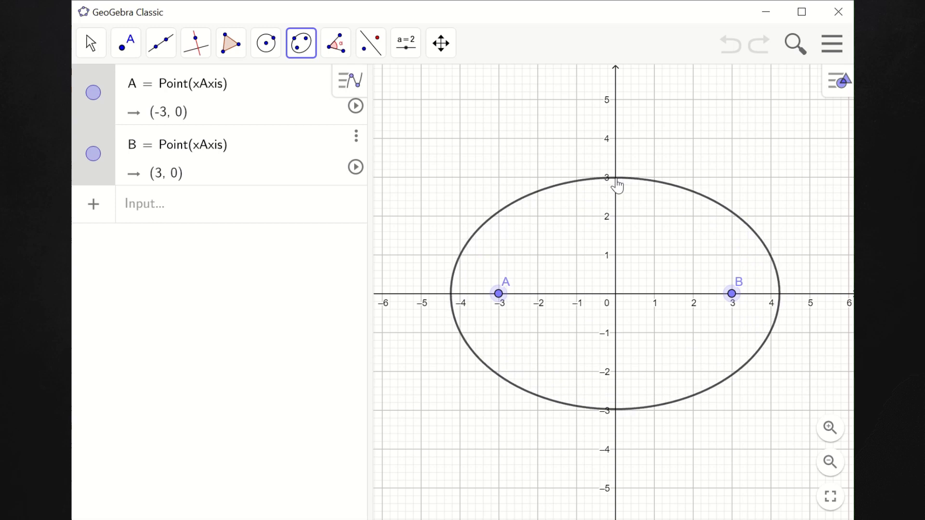
{"action": "left_click", "coordinate": [617, 182]}
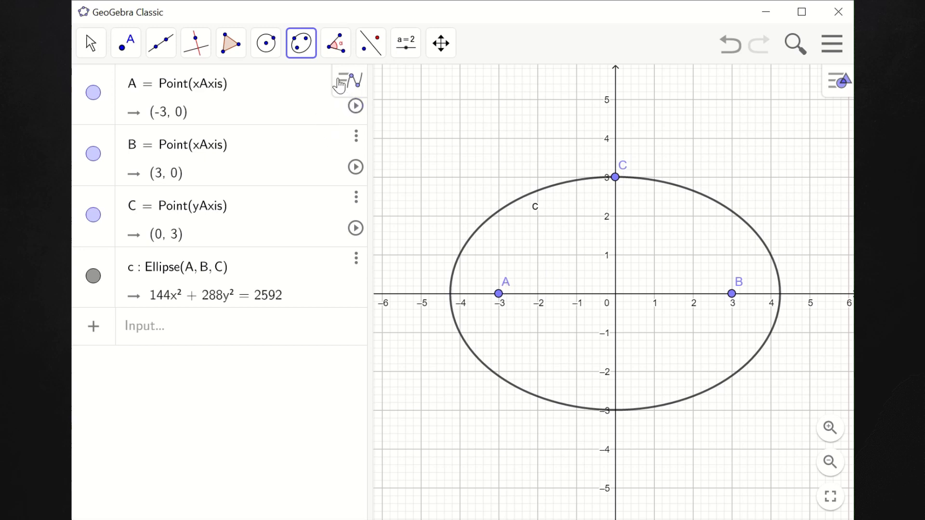
Step: Rename the ellipse's focus at (3, 0) as F2
{"action": "left_click", "coordinate": [357, 135]}
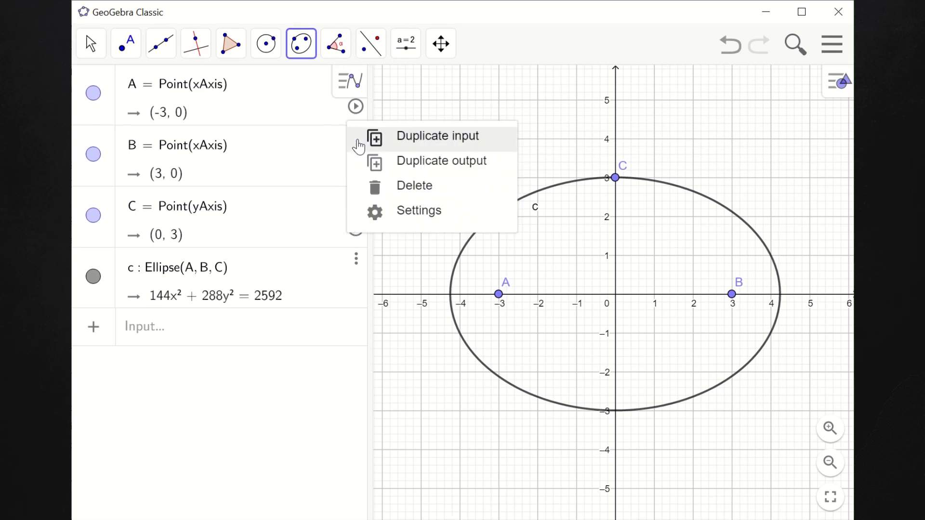
{"action": "left_click", "coordinate": [424, 211]}
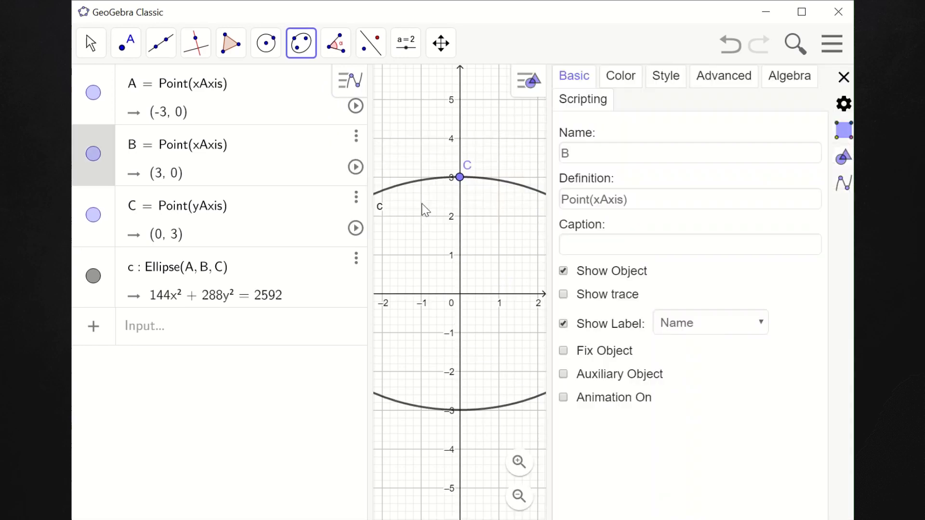
{"action": "left_click", "coordinate": [581, 154]}
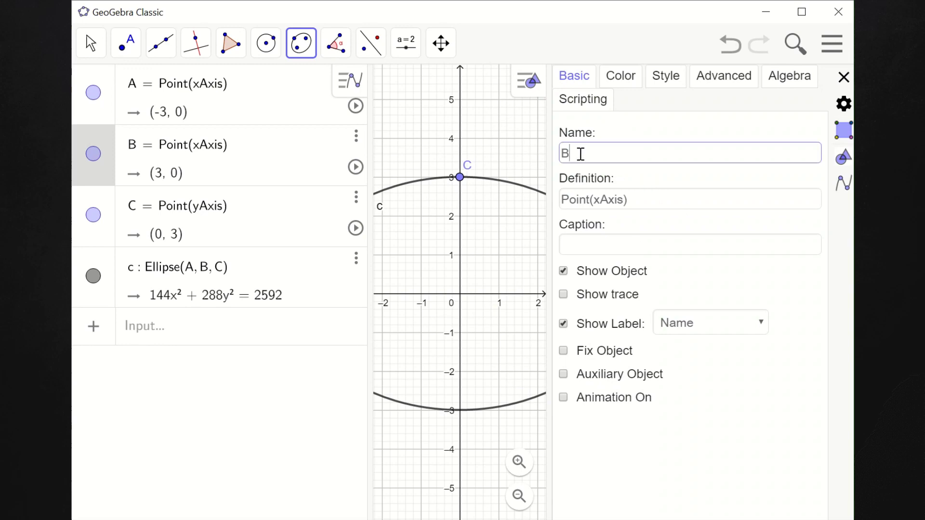
{"action": "key", "text": "BackSpace"}
{"action": "type", "text": "F2"}
{"action": "key", "text": "Return"}
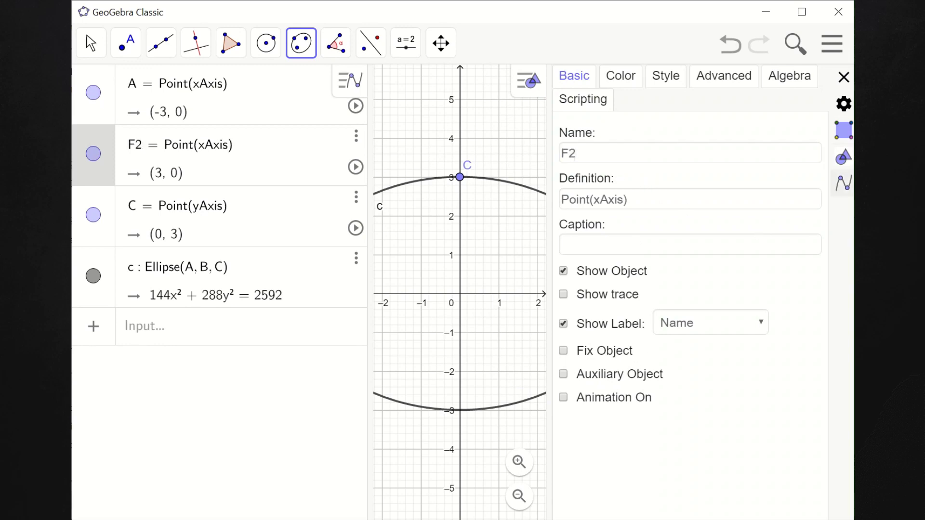
{"action": "left_click", "coordinate": [844, 77]}
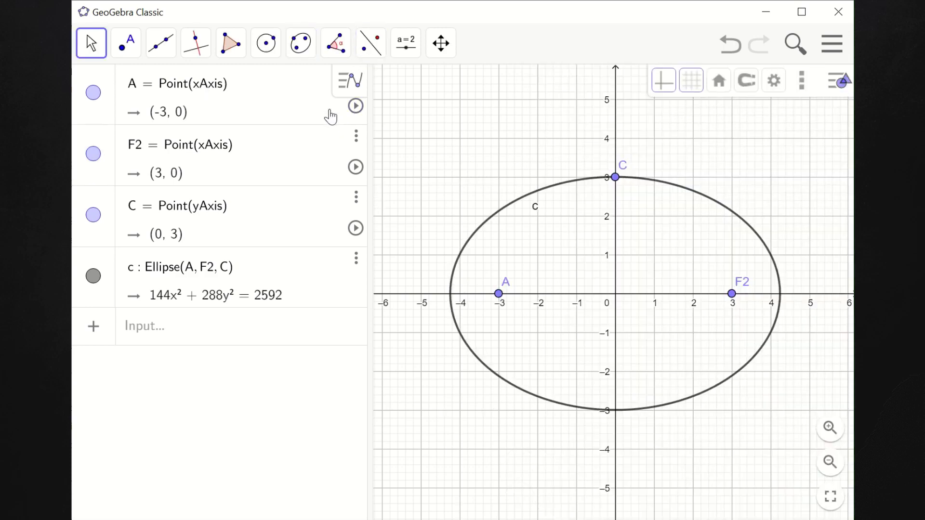
Step: Rename the other focus at (-3, 0) as F1
{"action": "left_click", "coordinate": [341, 81]}
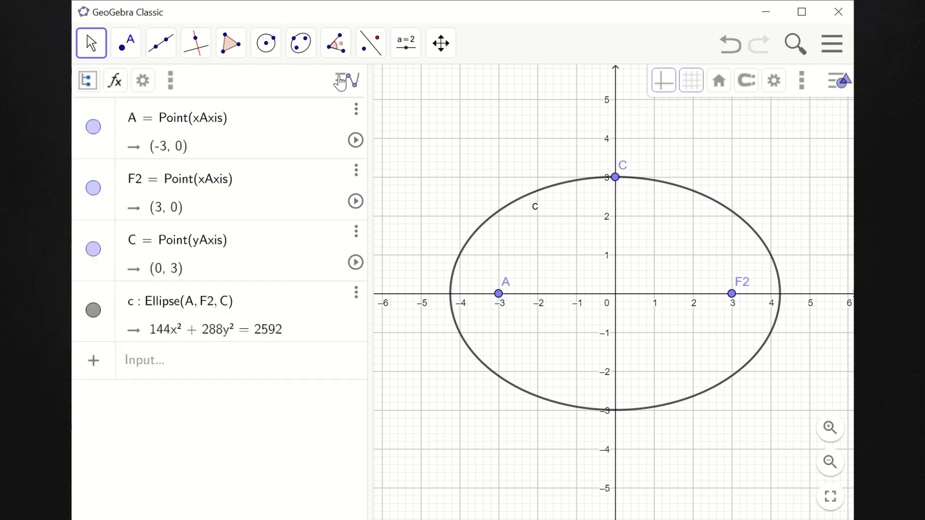
{"action": "left_click", "coordinate": [356, 109]}
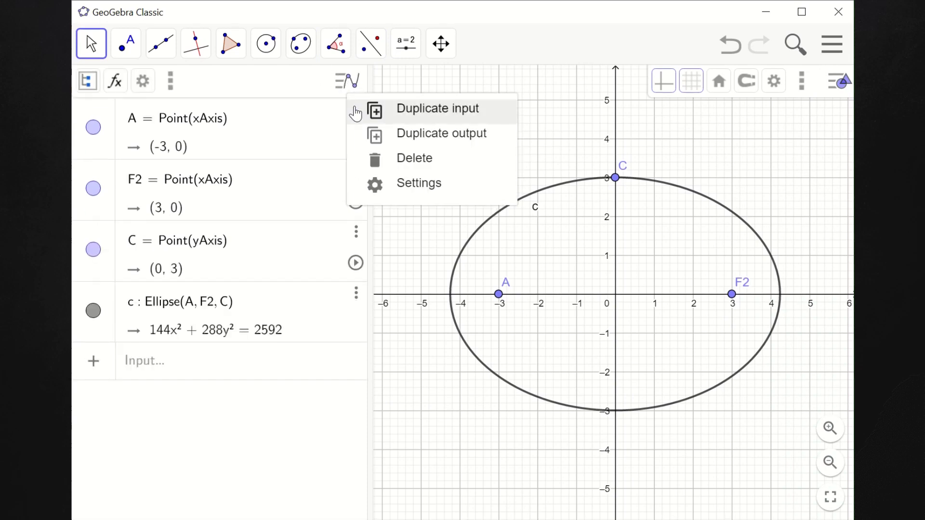
{"action": "left_click", "coordinate": [407, 183]}
{"action": "left_click", "coordinate": [588, 155]}
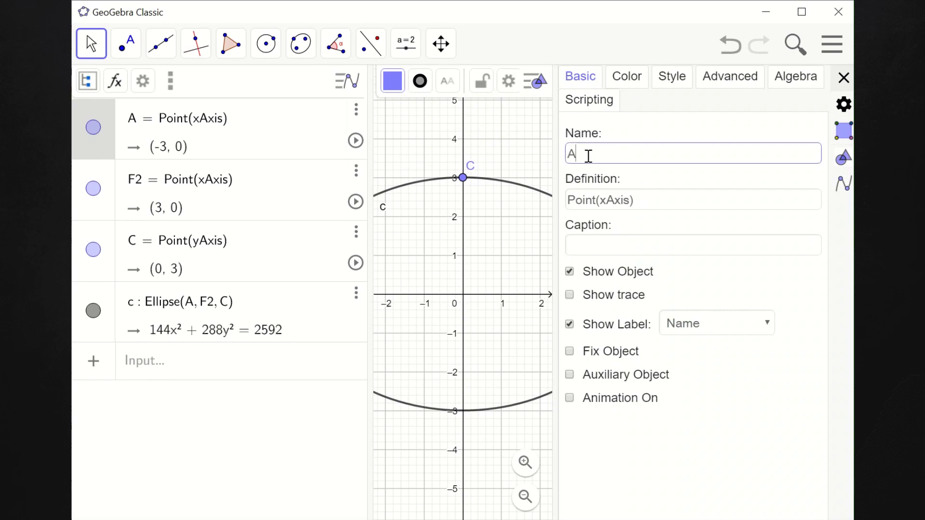
{"action": "key", "text": "BackSpace"}
{"action": "type", "text": "F1"}
{"action": "key", "text": "Return"}
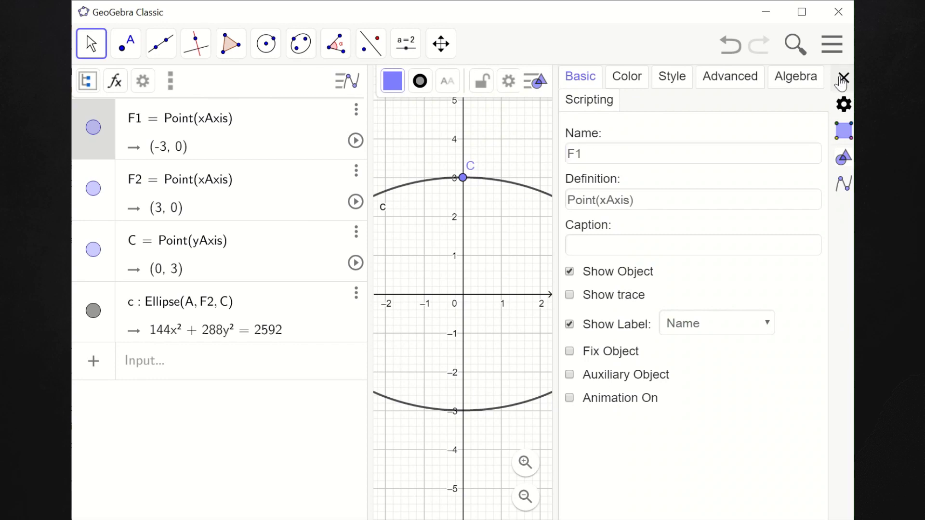
{"action": "left_click", "coordinate": [844, 77]}
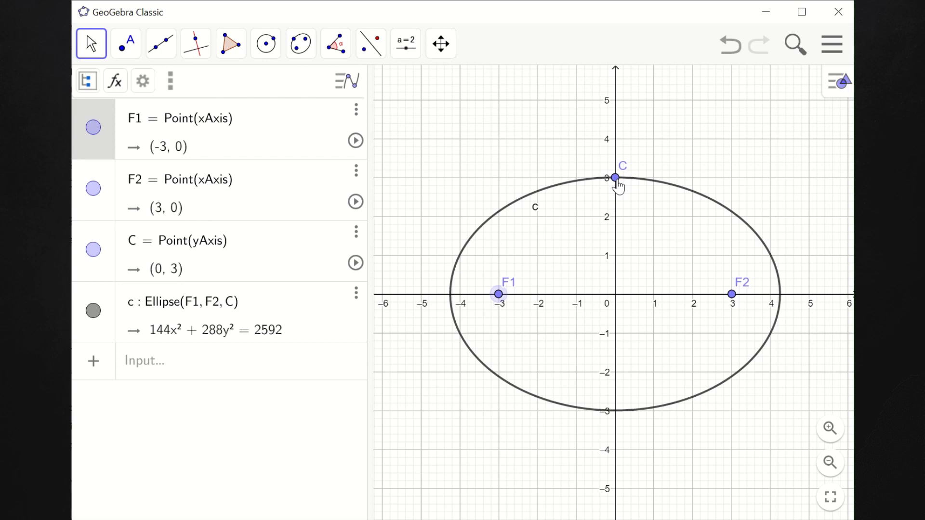
Step: Construct a second ellipse with foci at (0, 2) and (0, -2) passing through the point (0, -4)
{"action": "left_click", "coordinate": [304, 52]}
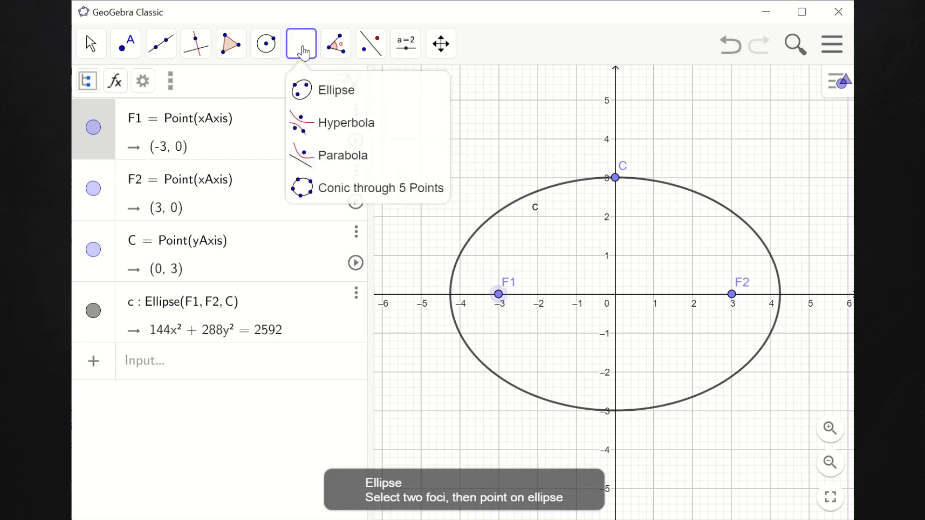
{"action": "left_click", "coordinate": [324, 97]}
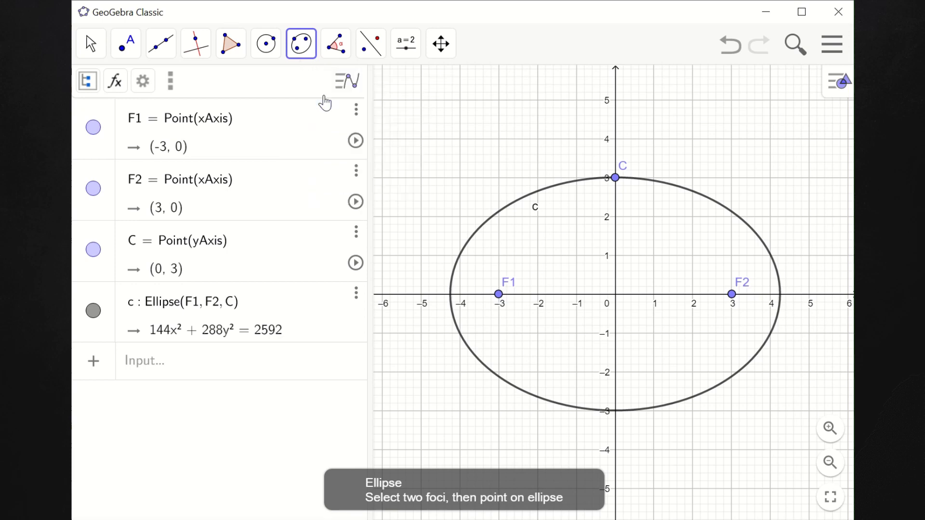
{"action": "left_click", "coordinate": [615, 218]}
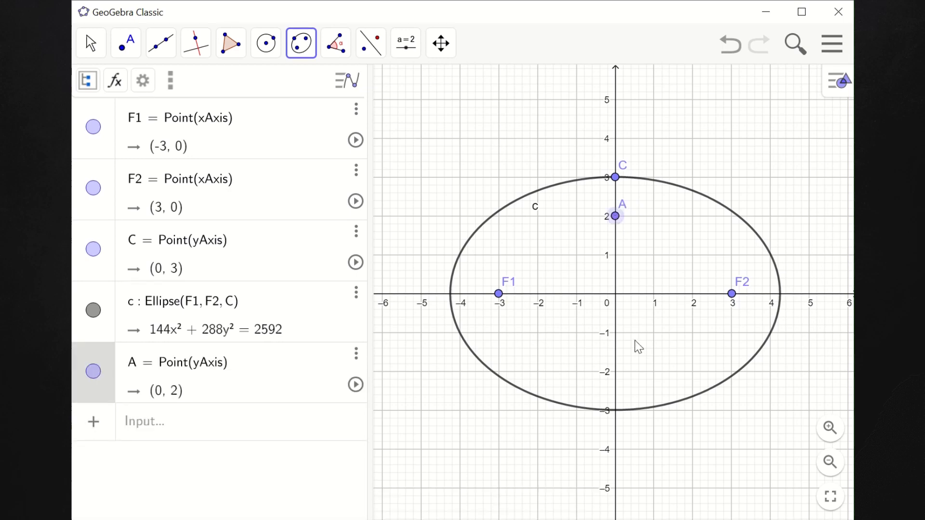
{"action": "left_click", "coordinate": [616, 372]}
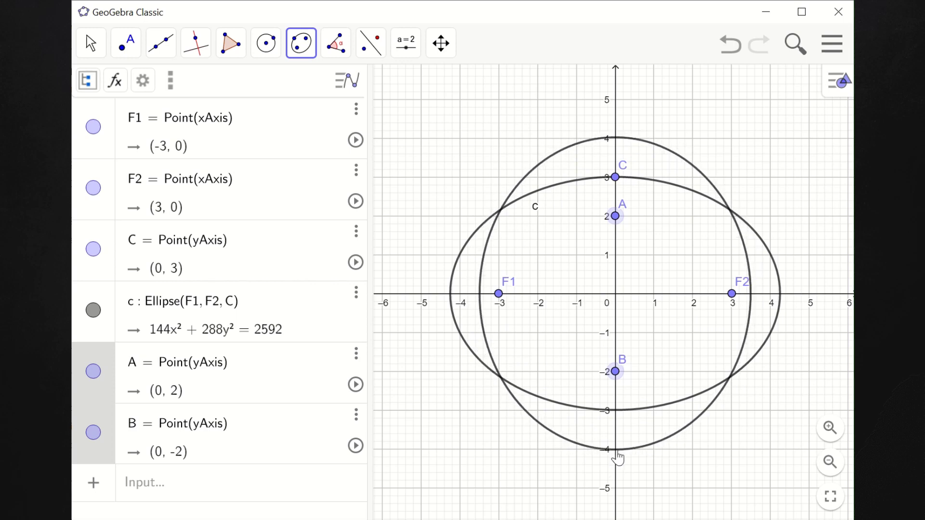
{"action": "left_click", "coordinate": [616, 454]}
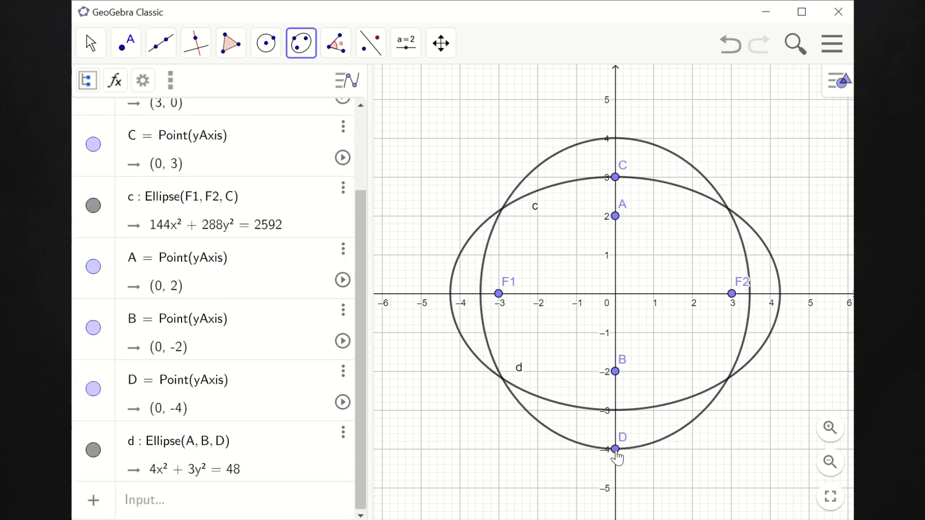
Step: Try to rename the second ellipse's focus at (0, 2) as F2
{"action": "left_click", "coordinate": [616, 218]}
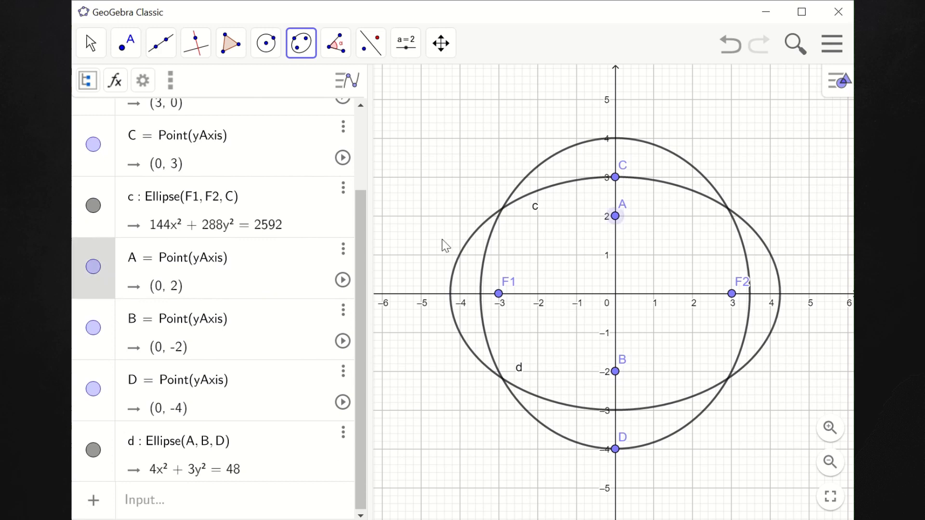
{"action": "left_click", "coordinate": [343, 249]}
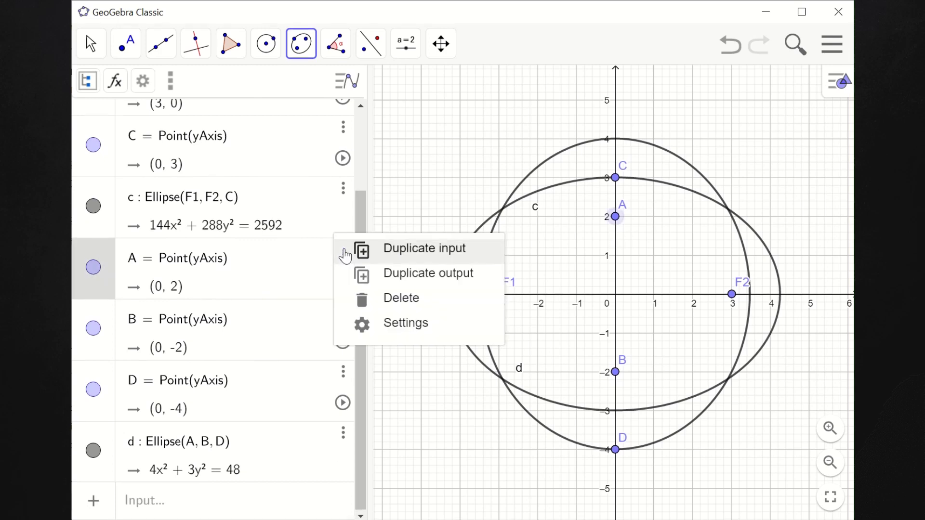
{"action": "left_click", "coordinate": [404, 324]}
{"action": "left_click", "coordinate": [599, 158]}
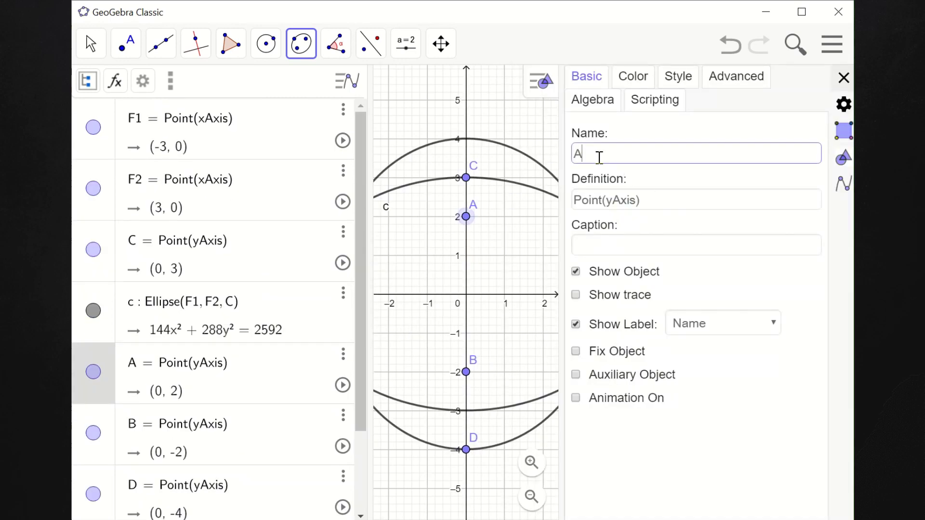
{"action": "key", "text": "BackSpace"}
{"action": "type", "text": "F2"}
{"action": "key", "text": "Return"}
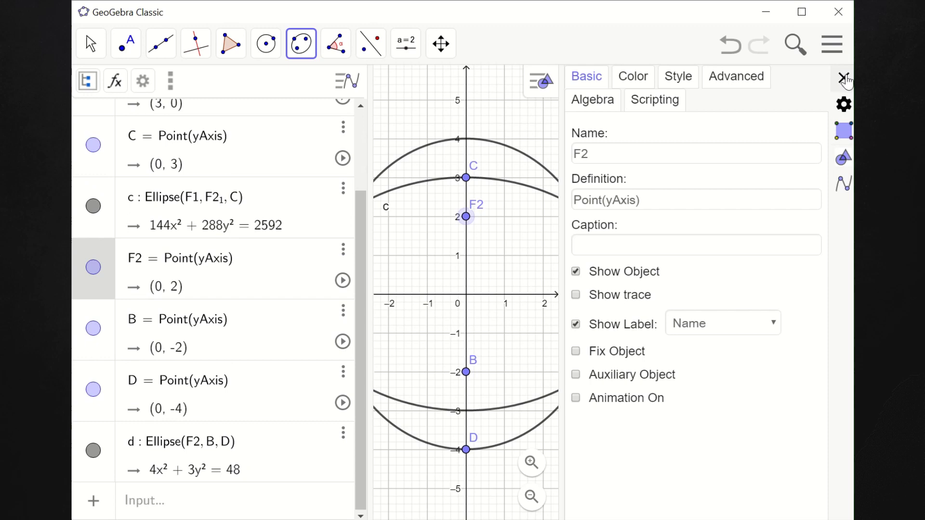
{"action": "left_click", "coordinate": [844, 78]}
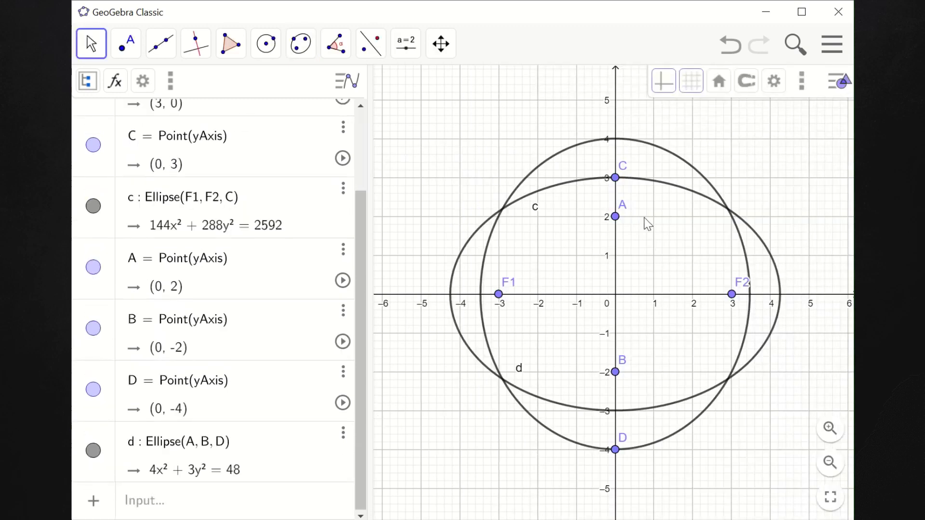
{"action": "left_click", "coordinate": [616, 372]}
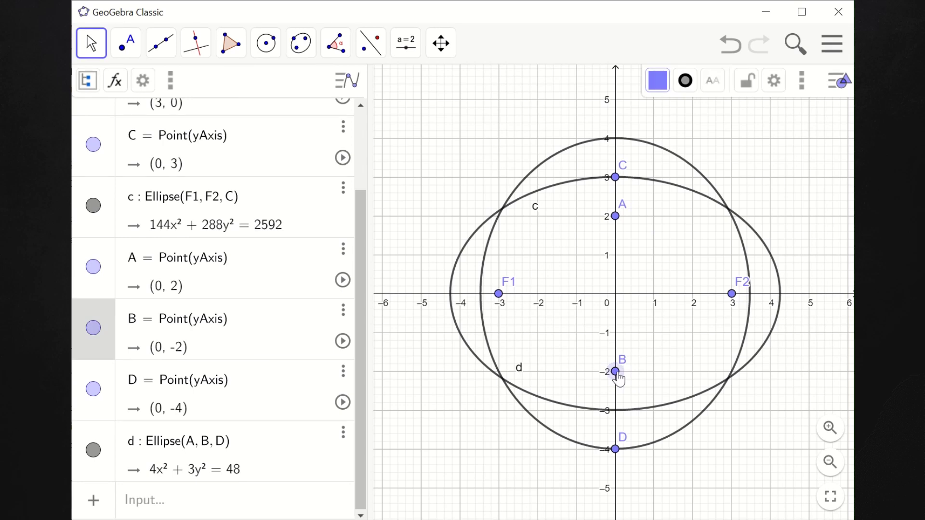
{"action": "left_click", "coordinate": [344, 312]}
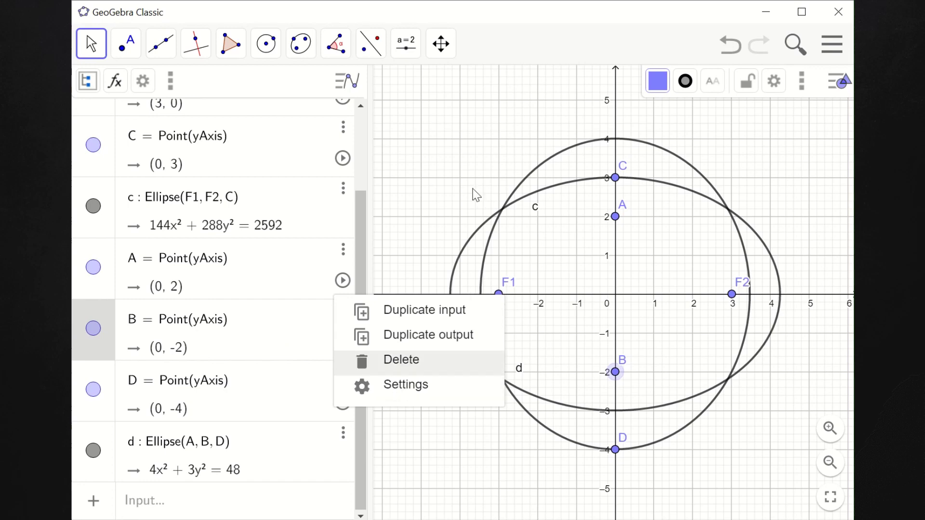
{"action": "left_click", "coordinate": [461, 184]}
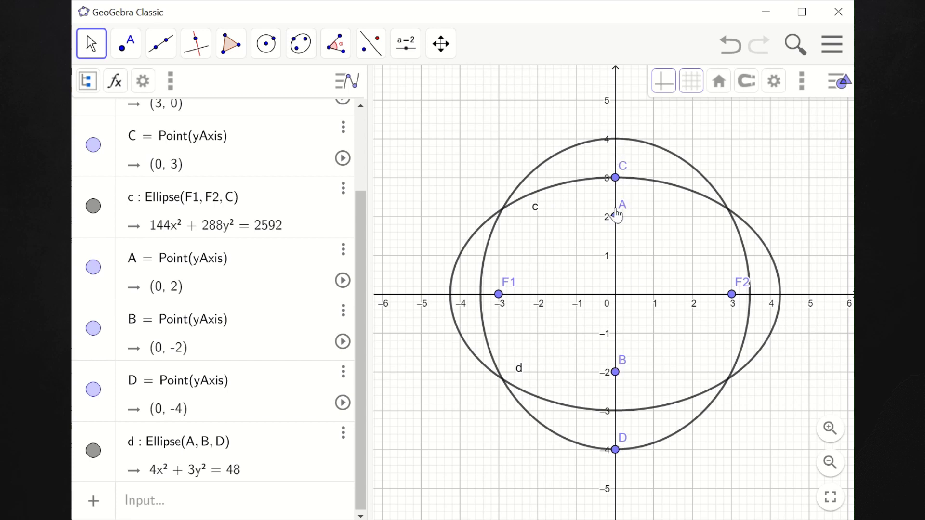
Step: Draw a segment along the second ellipse's major axis, from its y-axis intersection at (0, 4) to point D
{"action": "left_click", "coordinate": [161, 44]}
{"action": "mouse_move", "coordinate": [197, 45]}
{"action": "mouse_move", "coordinate": [162, 46]}
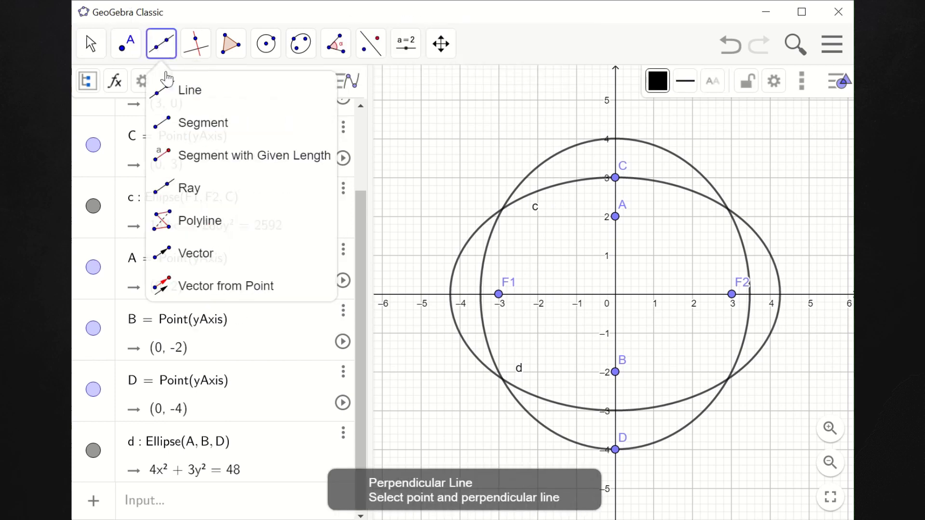
{"action": "left_click", "coordinate": [179, 134]}
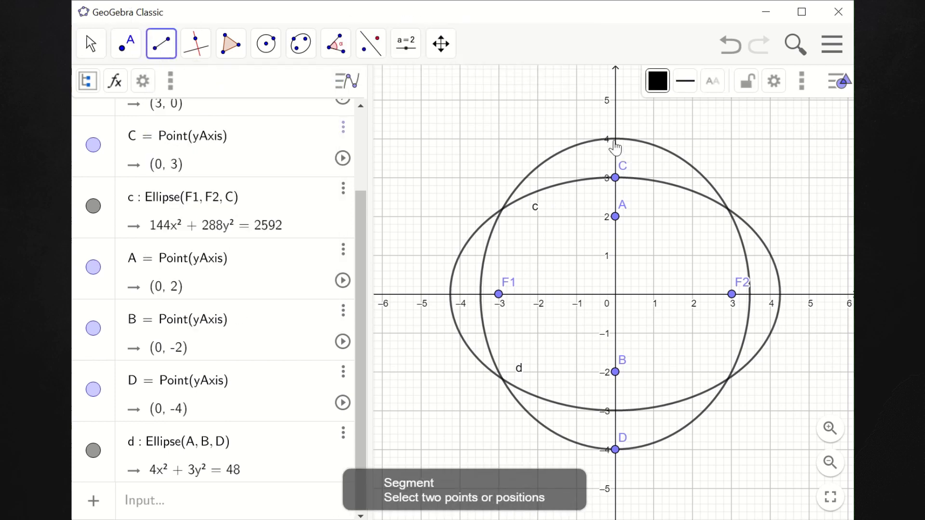
{"action": "left_click", "coordinate": [615, 139]}
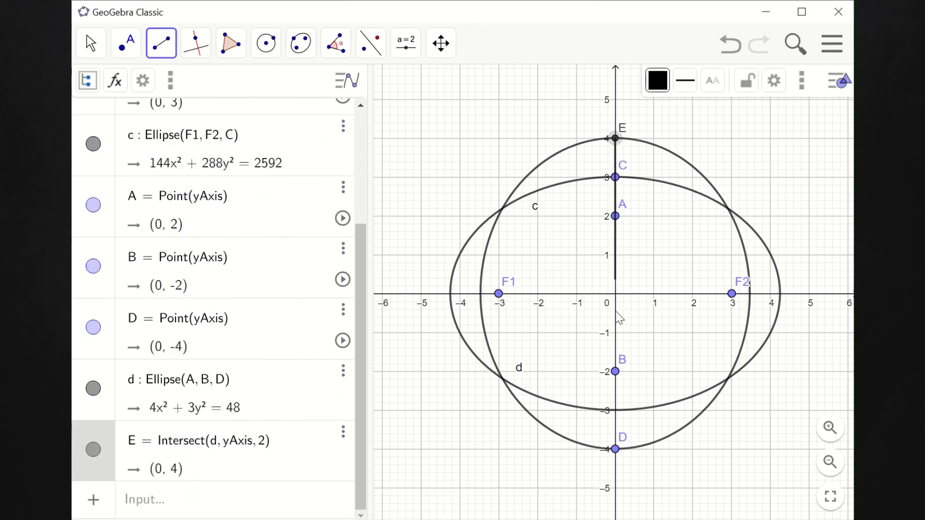
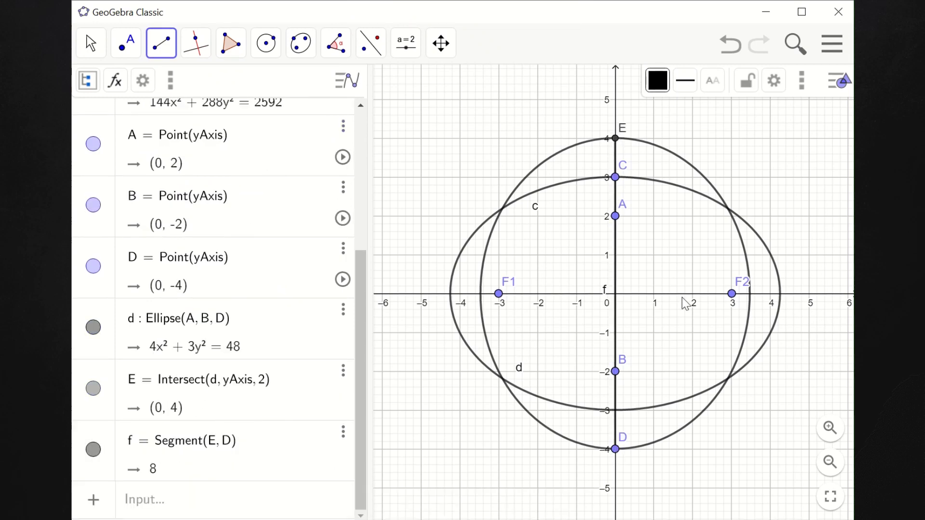
Step: Colour the vertical major-axis segment from E to D blue
{"action": "left_click", "coordinate": [687, 85]}
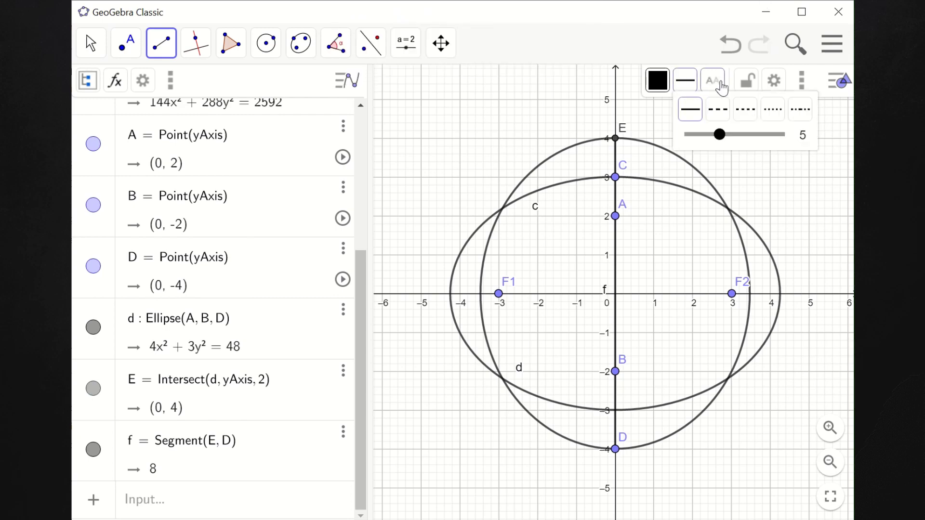
{"action": "left_click", "coordinate": [667, 85]}
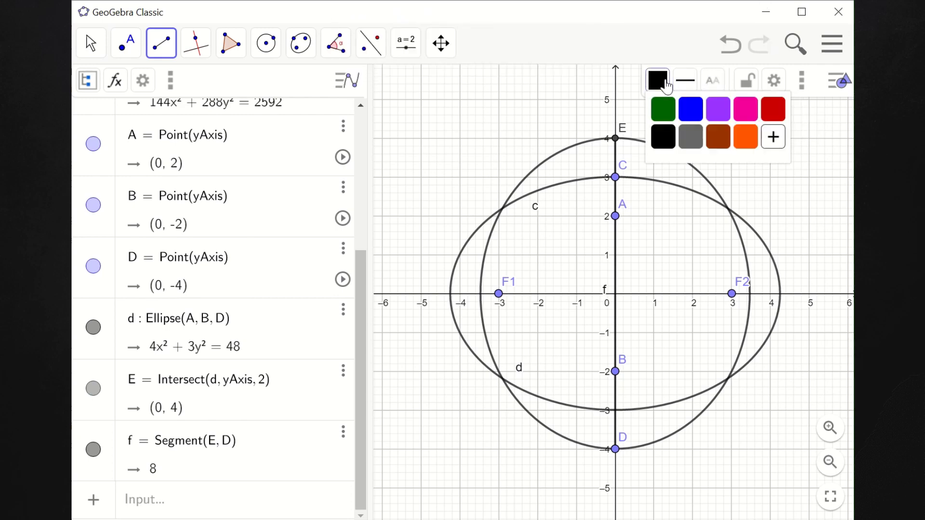
{"action": "left_click", "coordinate": [692, 108]}
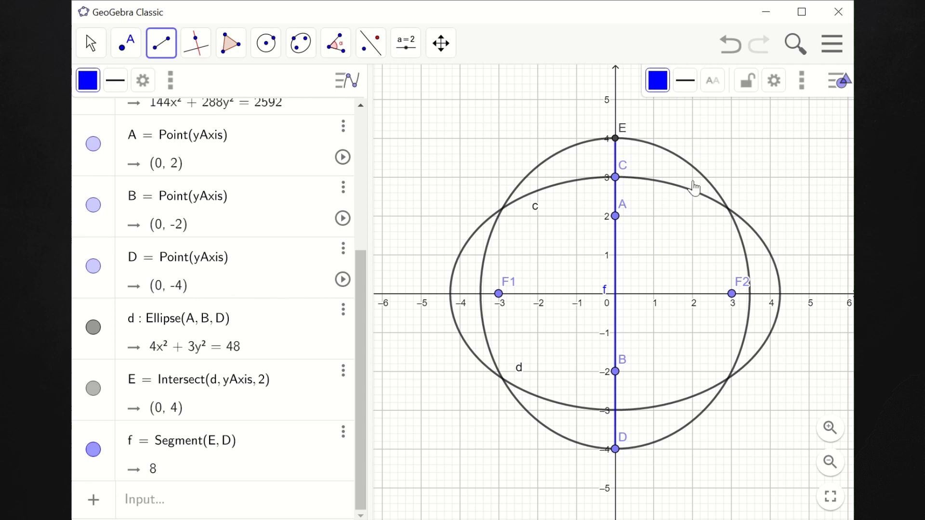
{"action": "left_click", "coordinate": [658, 82]}
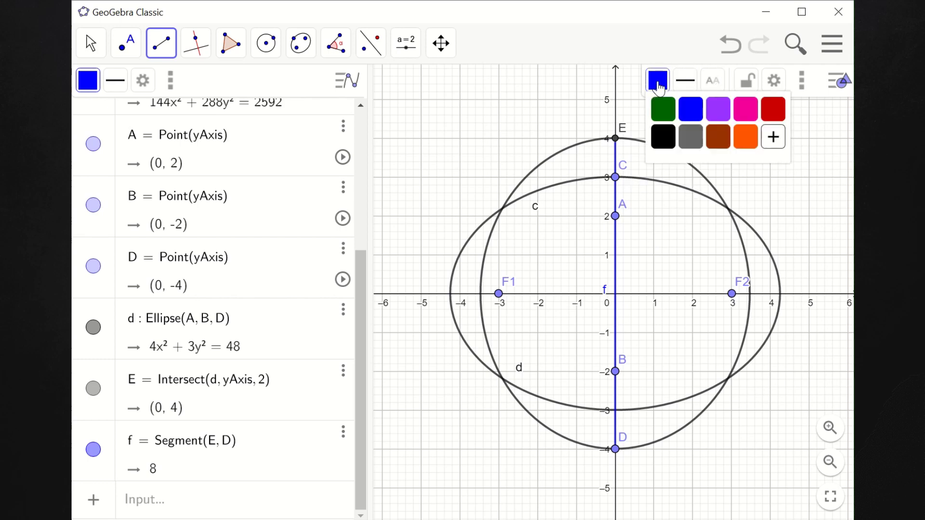
{"action": "left_click", "coordinate": [628, 295]}
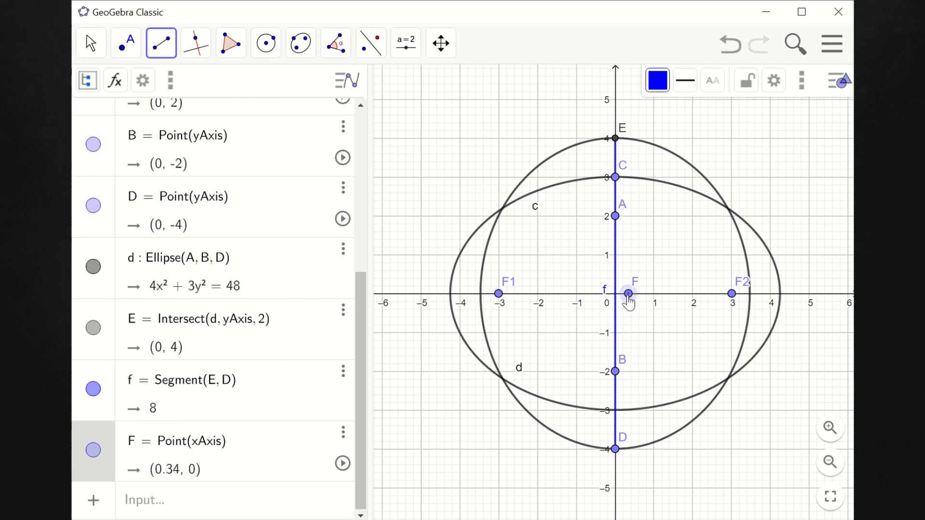
{"action": "key", "text": "Escape"}
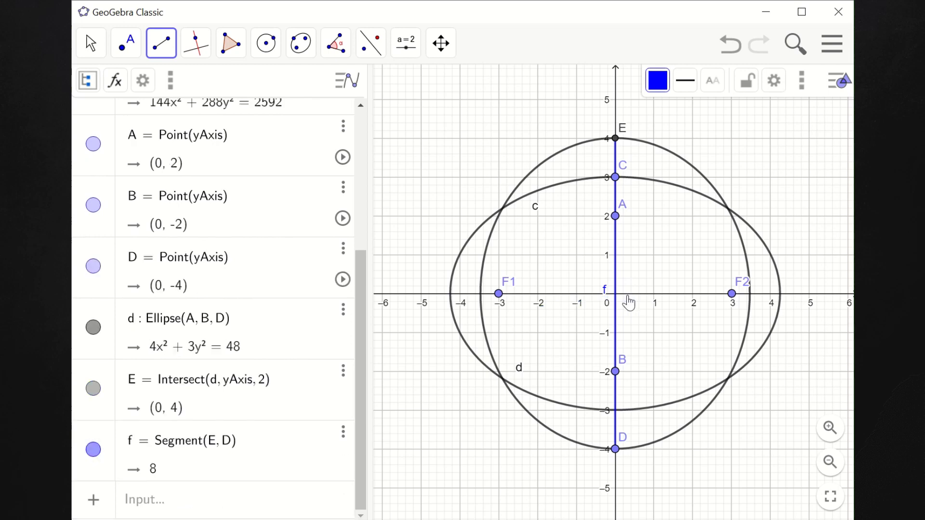
Step: Draw a segment along the horizontal ellipse's major axis between its two x-axis intersections and colour it red
{"action": "left_click", "coordinate": [452, 296]}
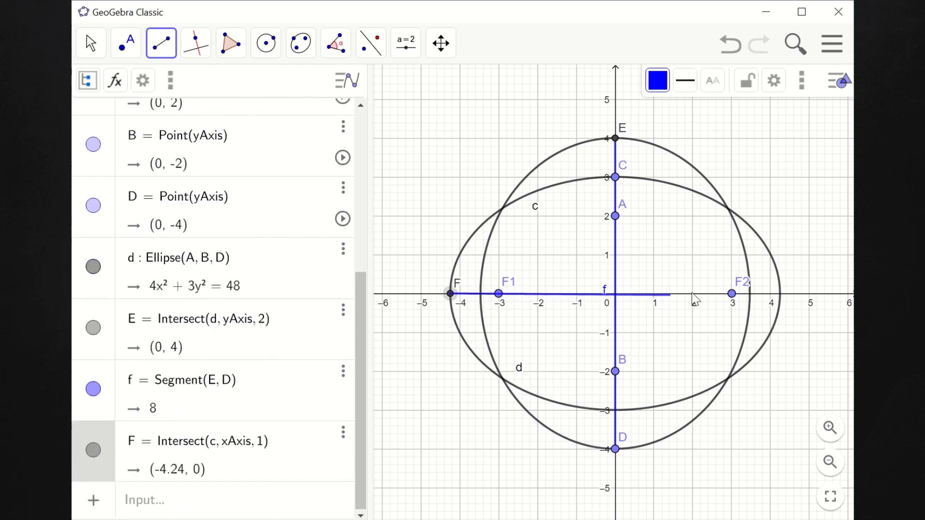
{"action": "left_click", "coordinate": [780, 294]}
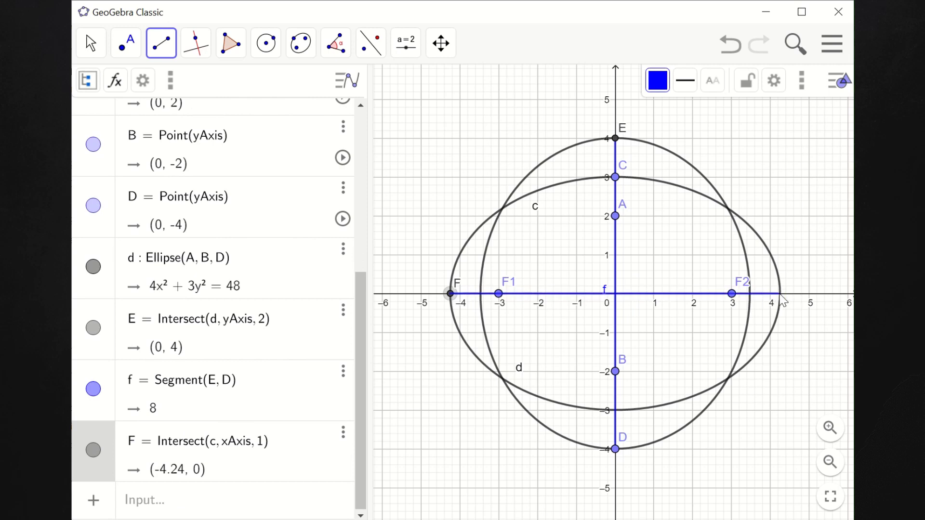
{"action": "left_click", "coordinate": [657, 82]}
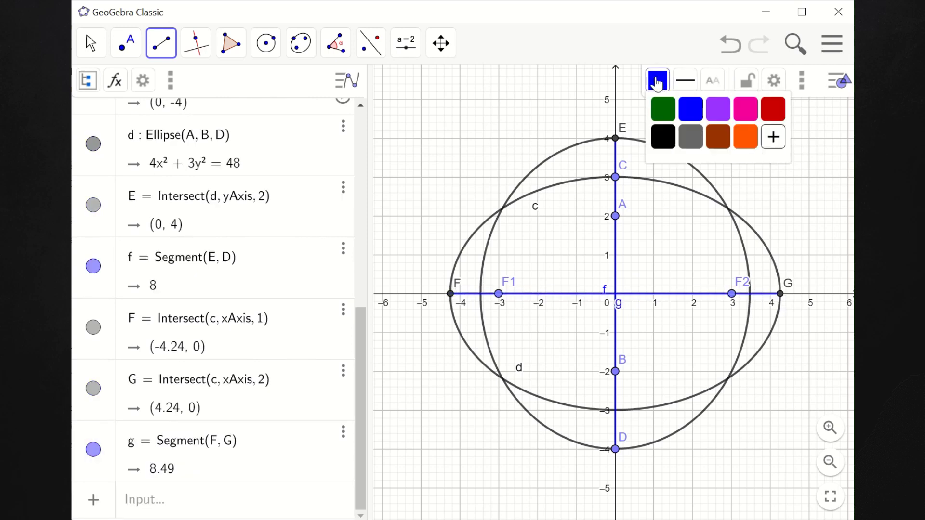
{"action": "left_click", "coordinate": [772, 109]}
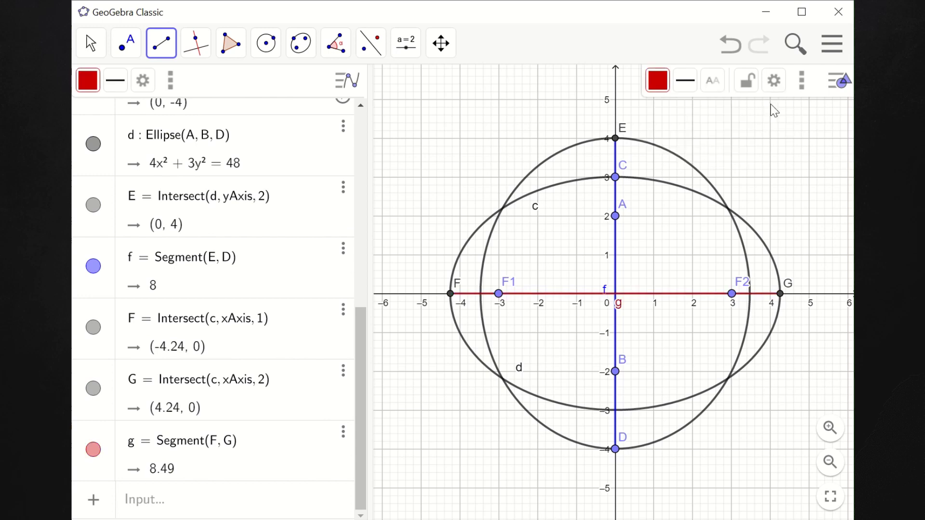
{"action": "left_click", "coordinate": [765, 190]}
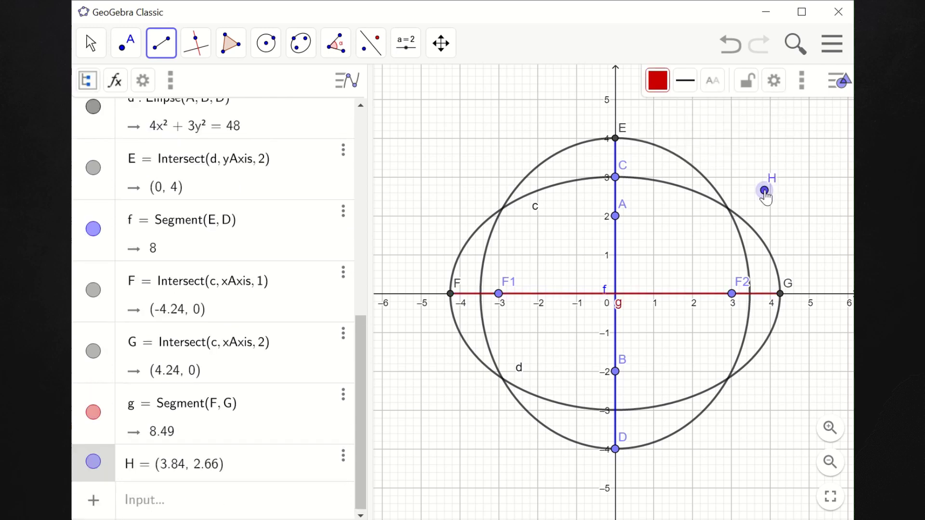
{"action": "key", "text": "ctrl+z"}
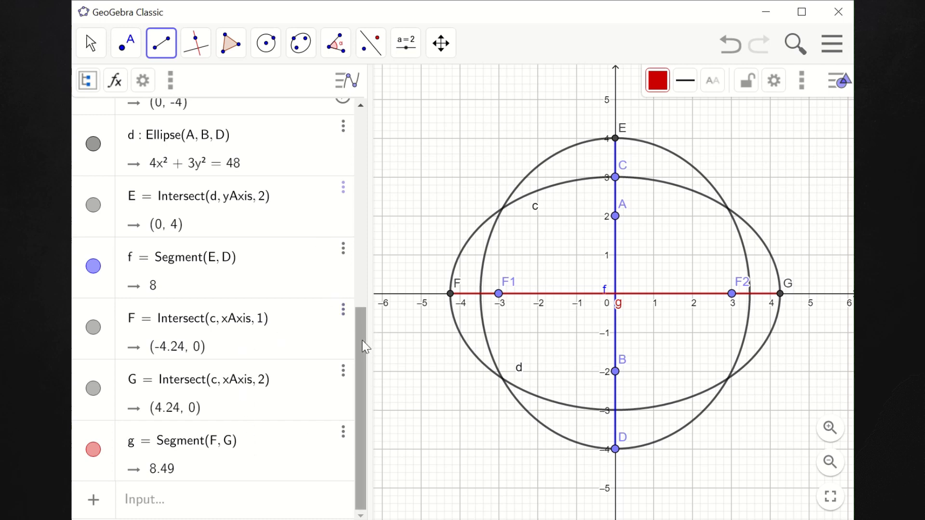
{"action": "left_click_drag", "start_coordinate": [362, 340], "coordinate": [363, 275]}
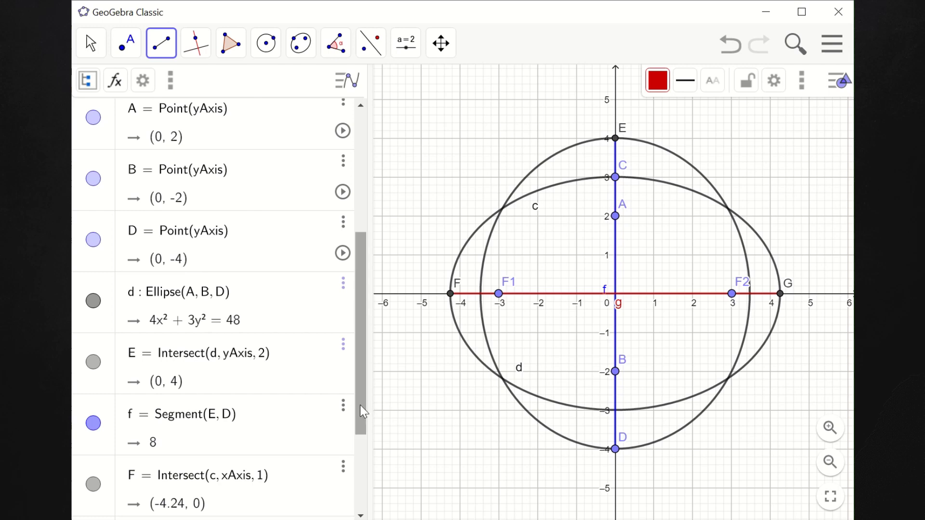
{"action": "left_click_drag", "start_coordinate": [360, 405], "coordinate": [361, 337]}
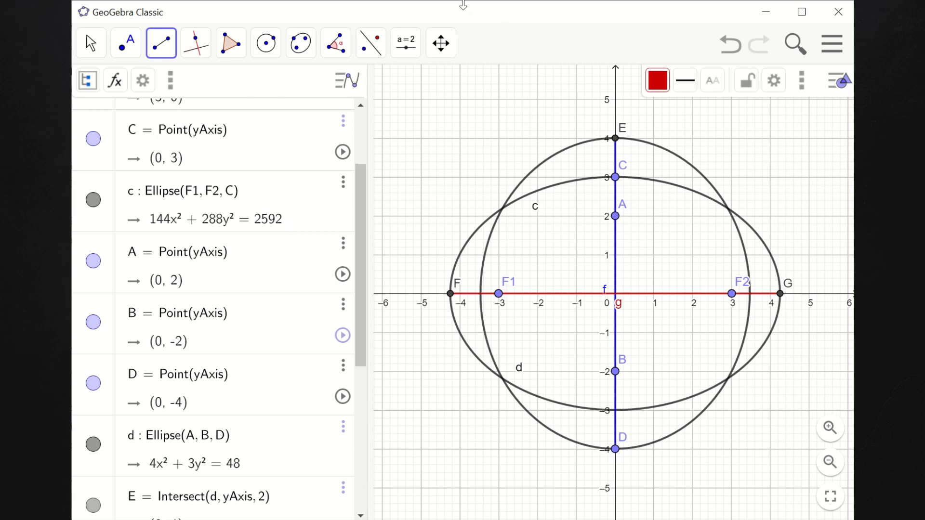
{"action": "mouse_move", "coordinate": [467, 4]}
{"action": "left_click", "coordinate": [409, 30]}
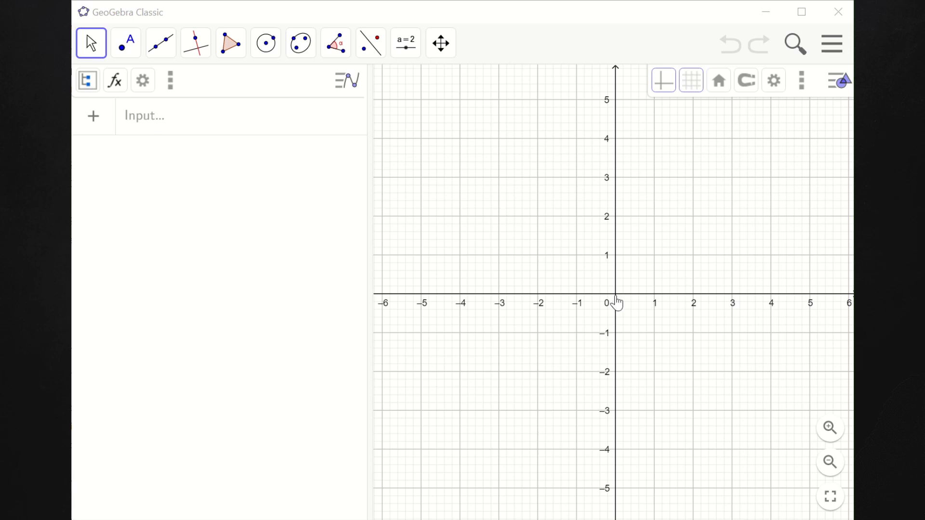
Step: Construct an ellipse with foci (1, 2) and (4, 2) through about (4.5, 0.18), and draw a red segment along its major axis
{"action": "left_click", "coordinate": [301, 48]}
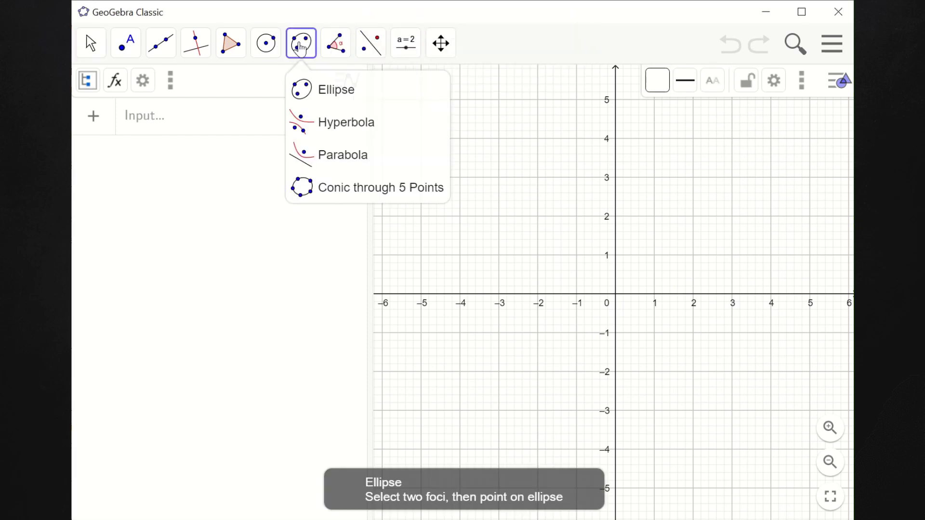
{"action": "left_click", "coordinate": [326, 92]}
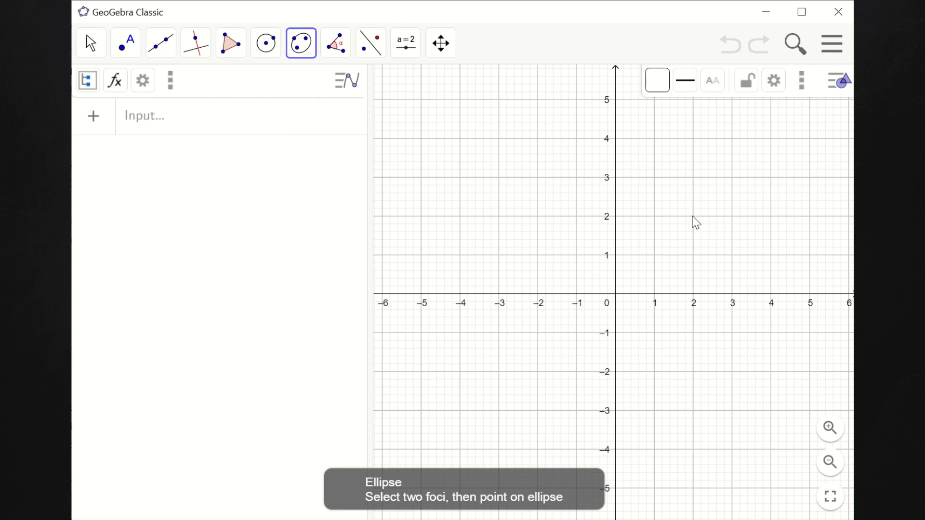
{"action": "left_click", "coordinate": [654, 216]}
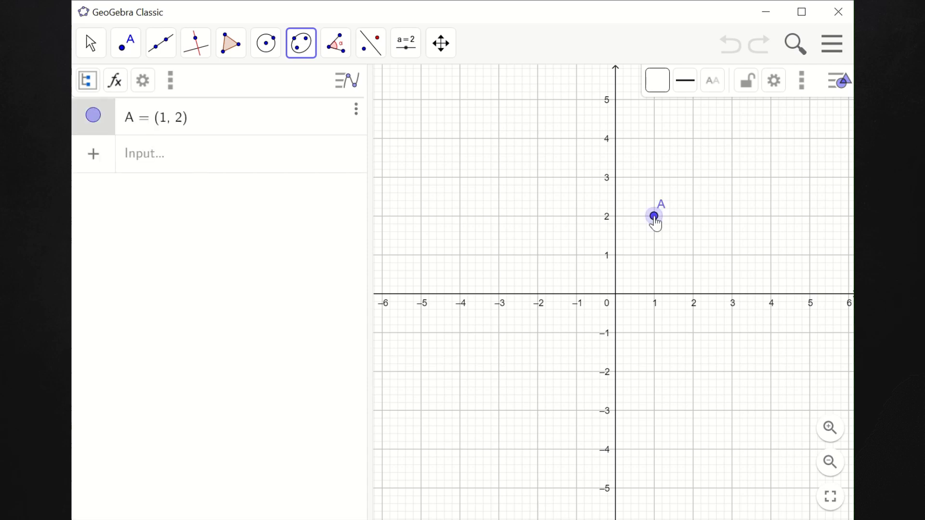
{"action": "left_click", "coordinate": [771, 216]}
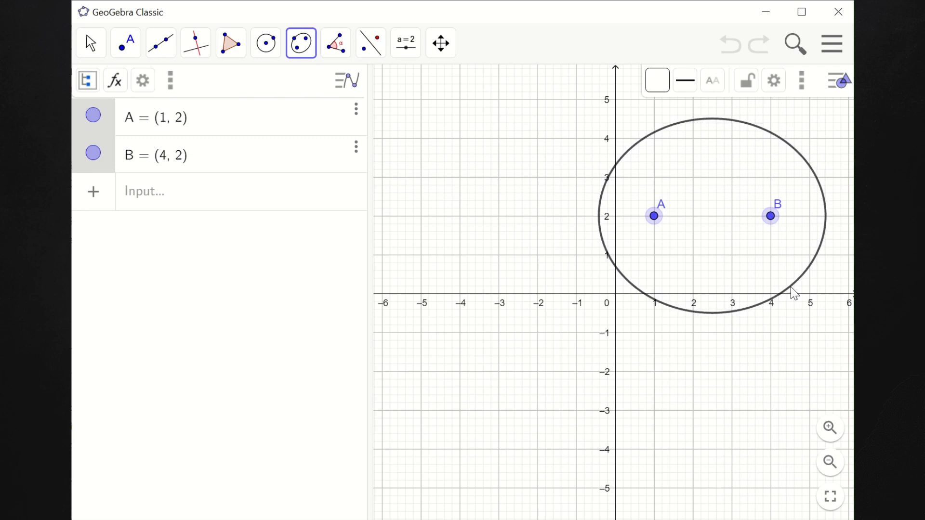
{"action": "left_click", "coordinate": [790, 287]}
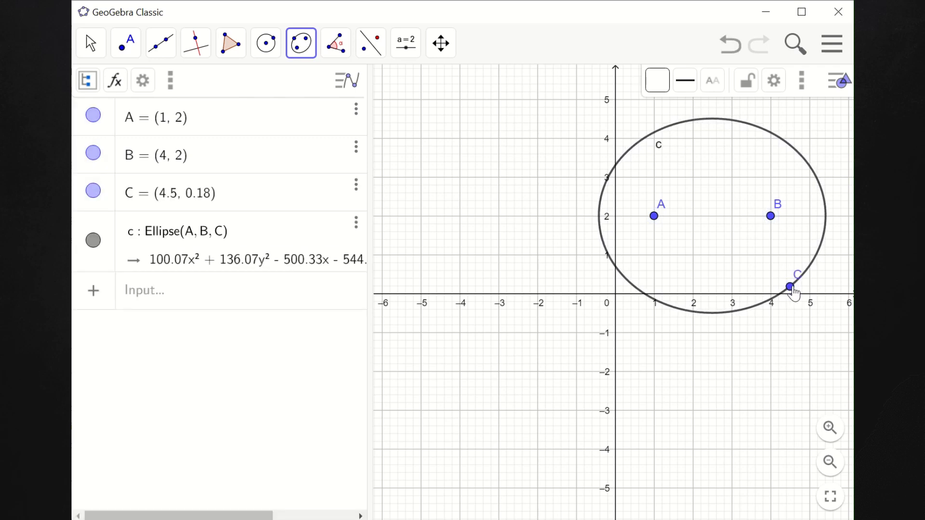
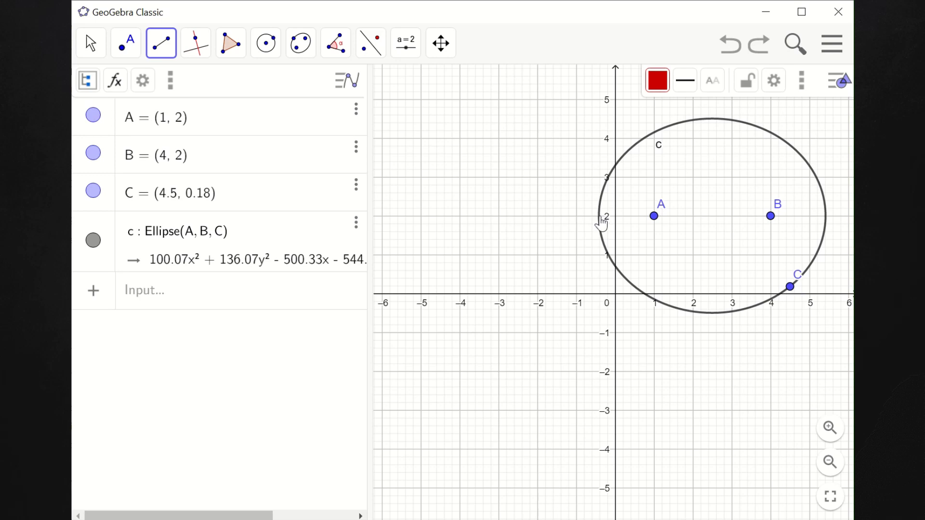
{"action": "left_click", "coordinate": [600, 216]}
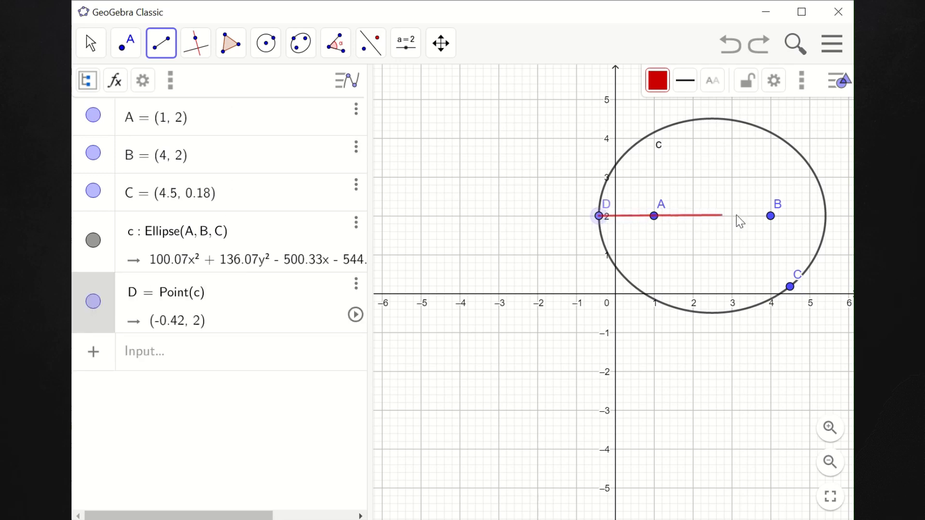
{"action": "left_click", "coordinate": [826, 217]}
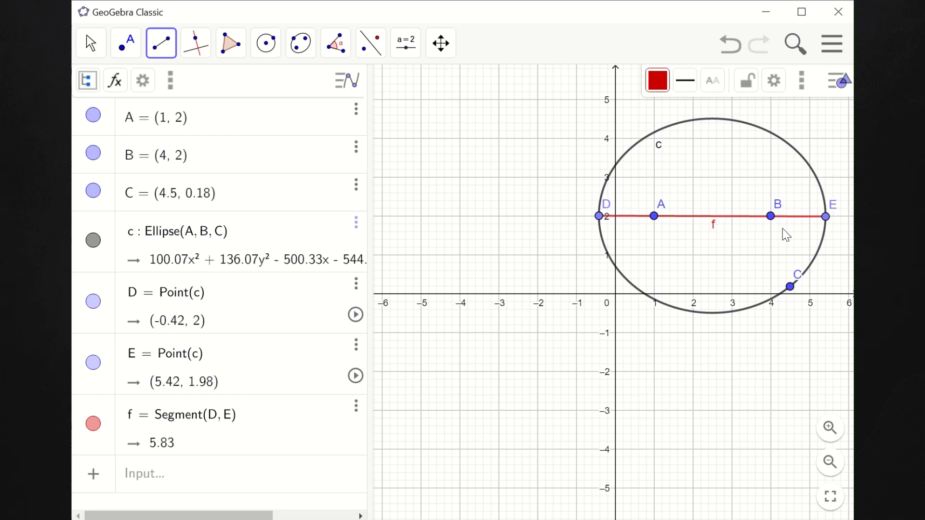
Step: Construct a vertical ellipse with foci at (-3, 3) and (-3, -1), passing through about (-1.66, -1.74)
{"action": "left_click", "coordinate": [302, 54]}
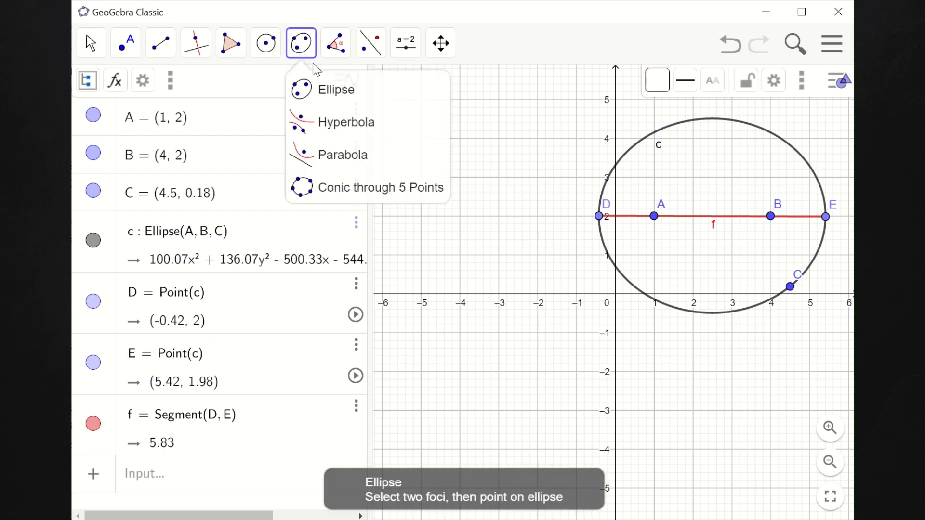
{"action": "left_click", "coordinate": [304, 87]}
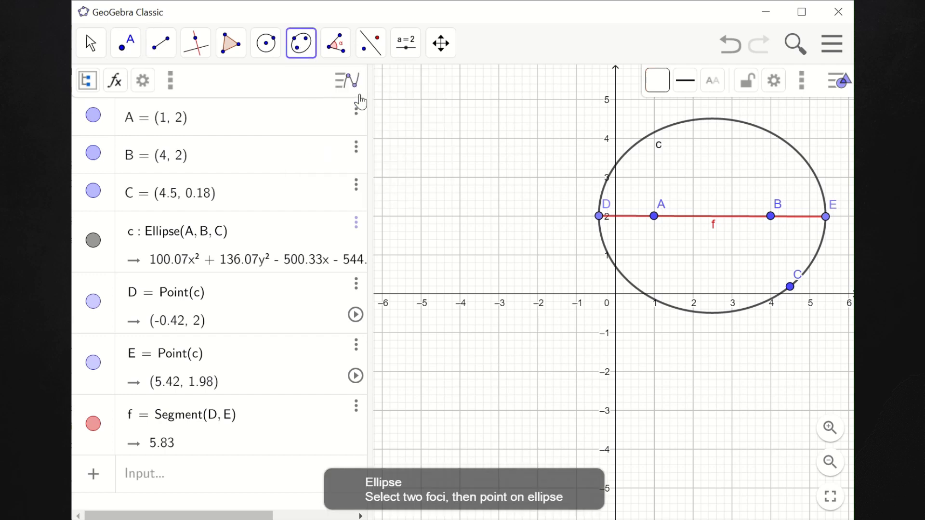
{"action": "left_click", "coordinate": [499, 177]}
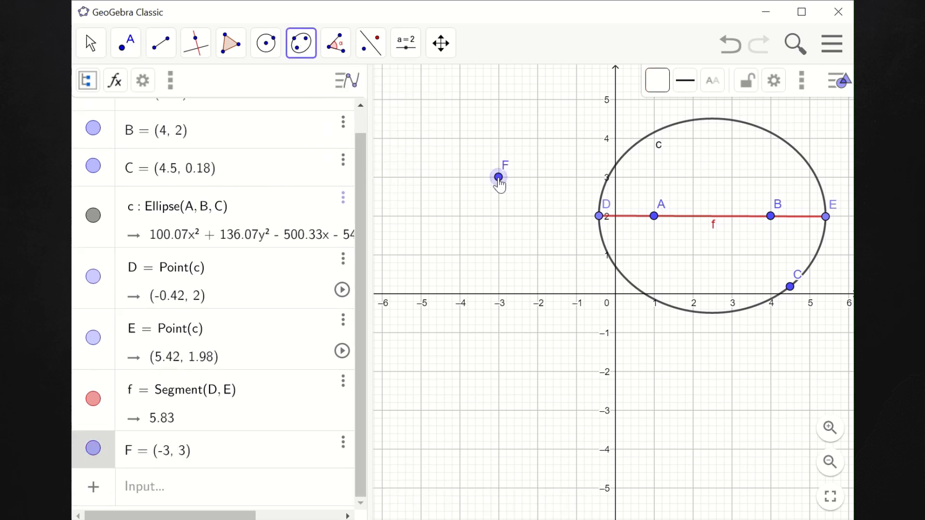
{"action": "left_click", "coordinate": [498, 333]}
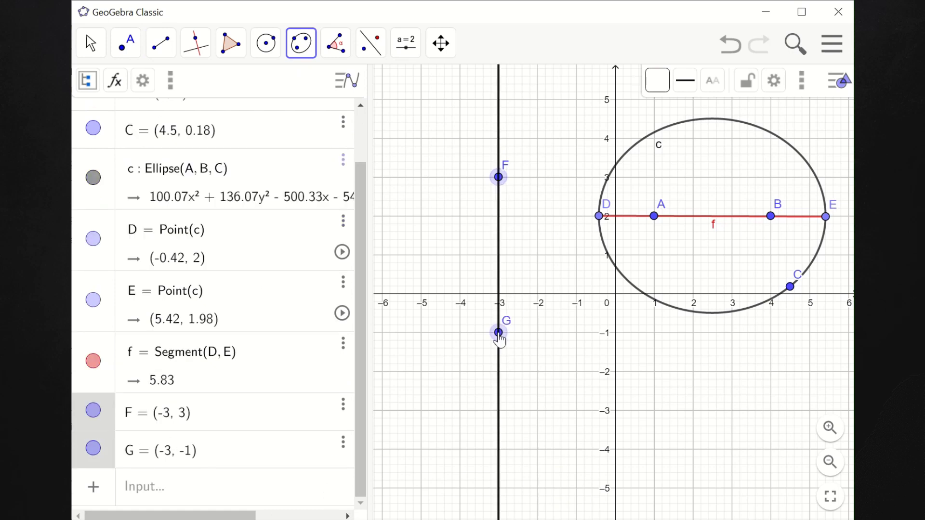
{"action": "left_click", "coordinate": [498, 333]}
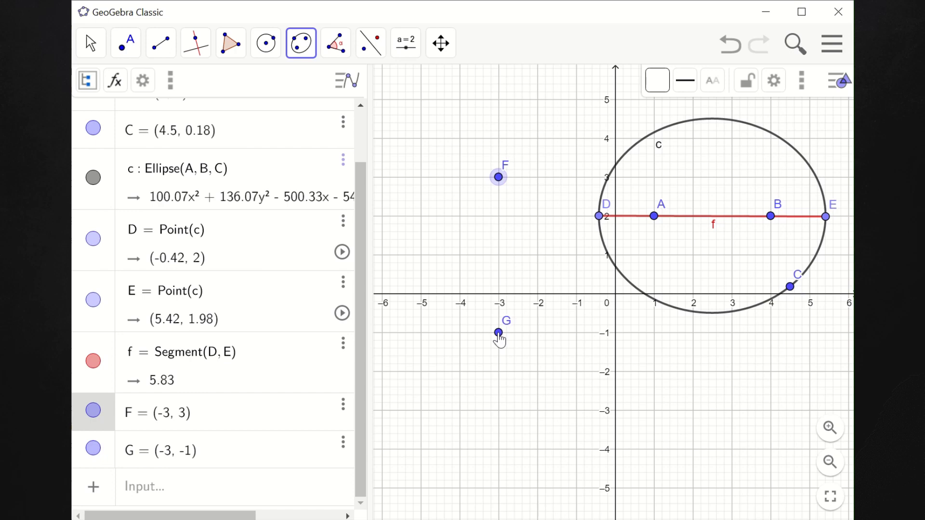
{"action": "left_click", "coordinate": [498, 334]}
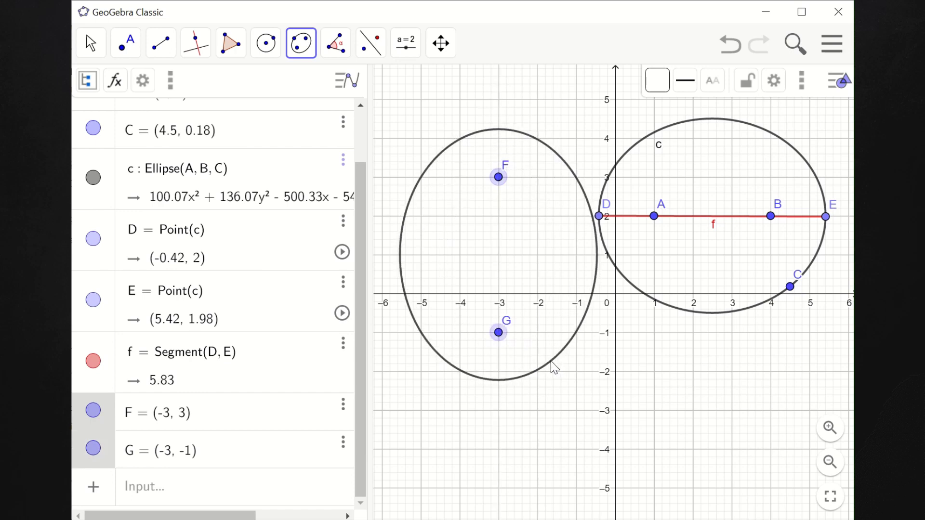
{"action": "left_click", "coordinate": [550, 361]}
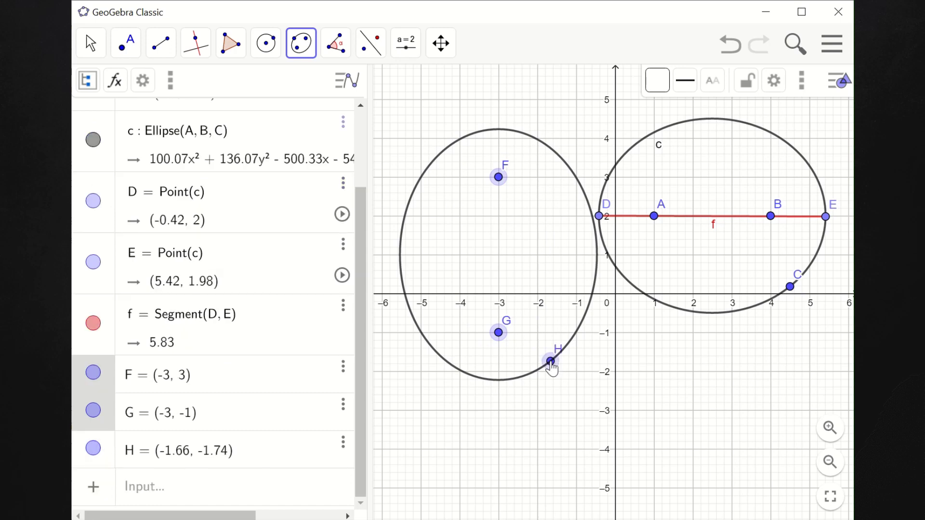
Step: Draw a red segment along the vertical ellipse's major axis, from about (-3.02, 4.23) to about (-3, -2.23)
{"action": "left_click", "coordinate": [687, 86]}
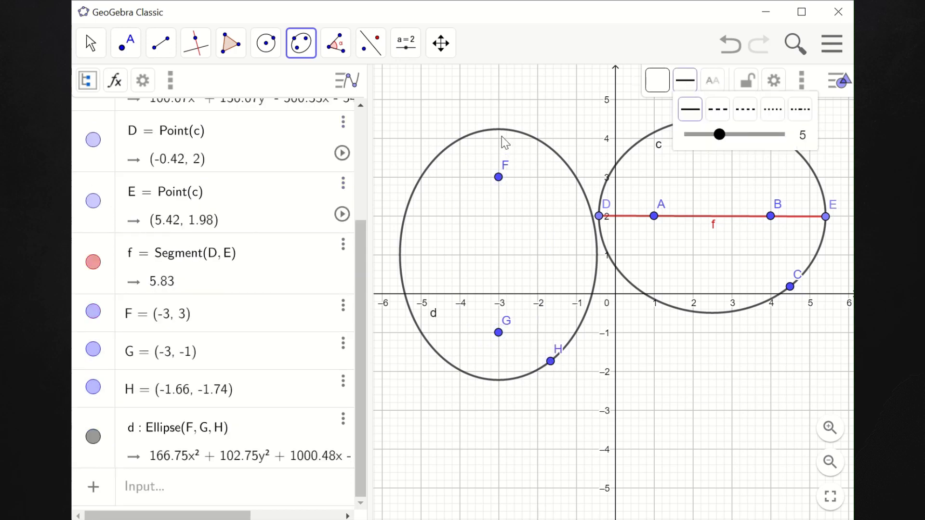
{"action": "left_click", "coordinate": [160, 53]}
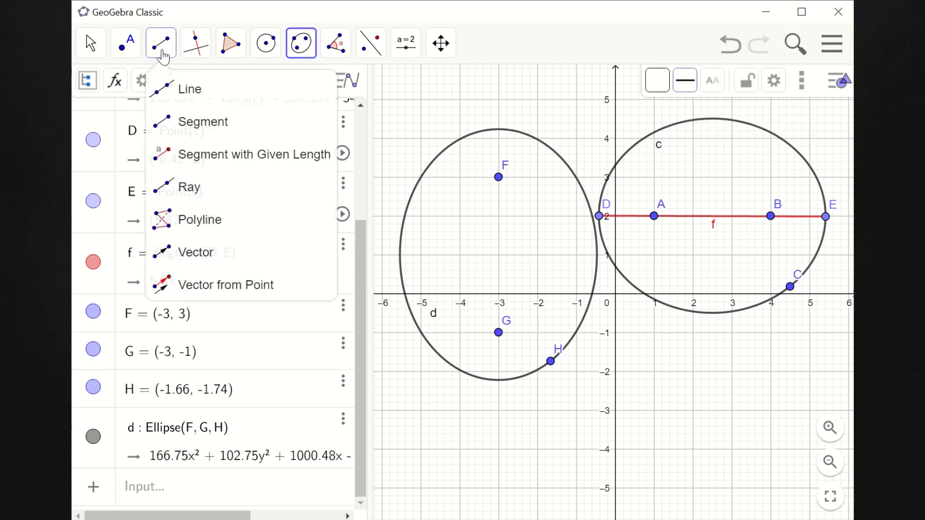
{"action": "left_click", "coordinate": [185, 120]}
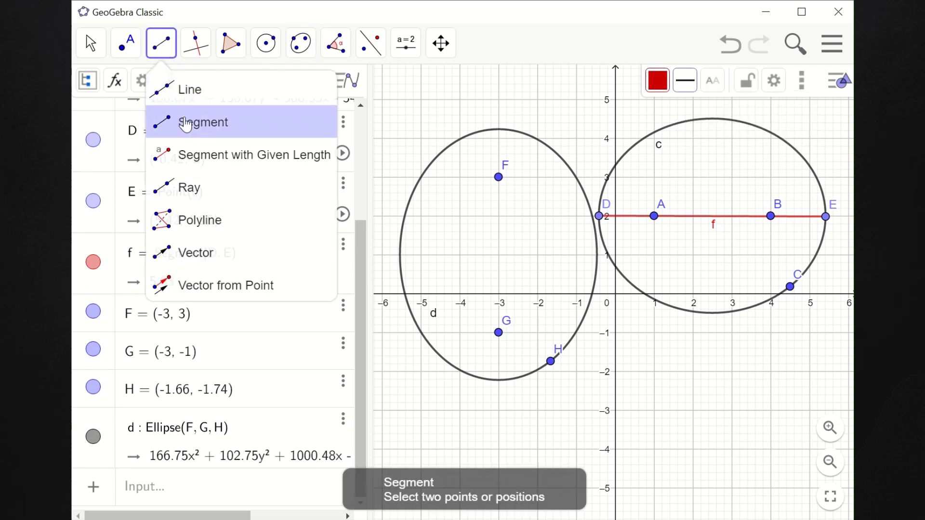
{"action": "left_click", "coordinate": [498, 130]}
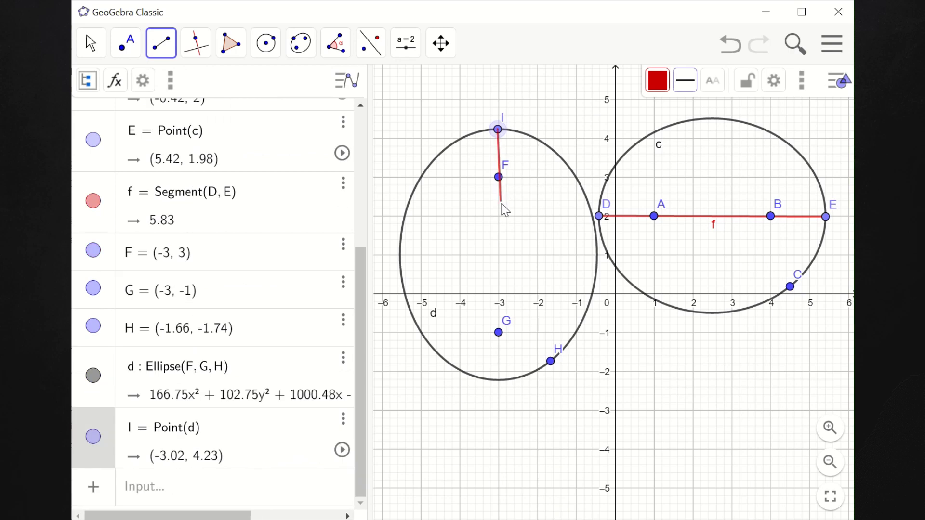
{"action": "left_click", "coordinate": [499, 381]}
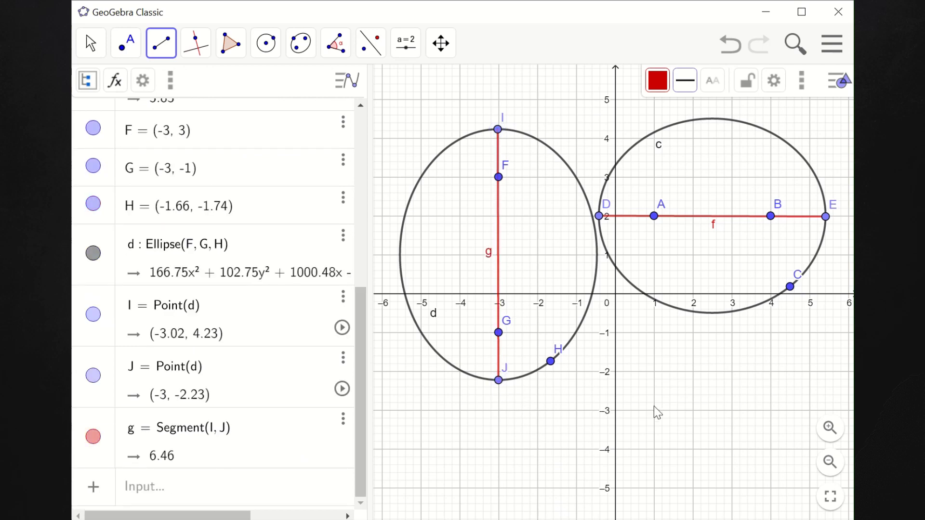
Step: Construct a vertical ellipse with foci on the y-axis at (0, 1) and (0, -2), passing through about (0.3, -2.82)
{"action": "left_click", "coordinate": [302, 45]}
{"action": "left_click", "coordinate": [322, 89]}
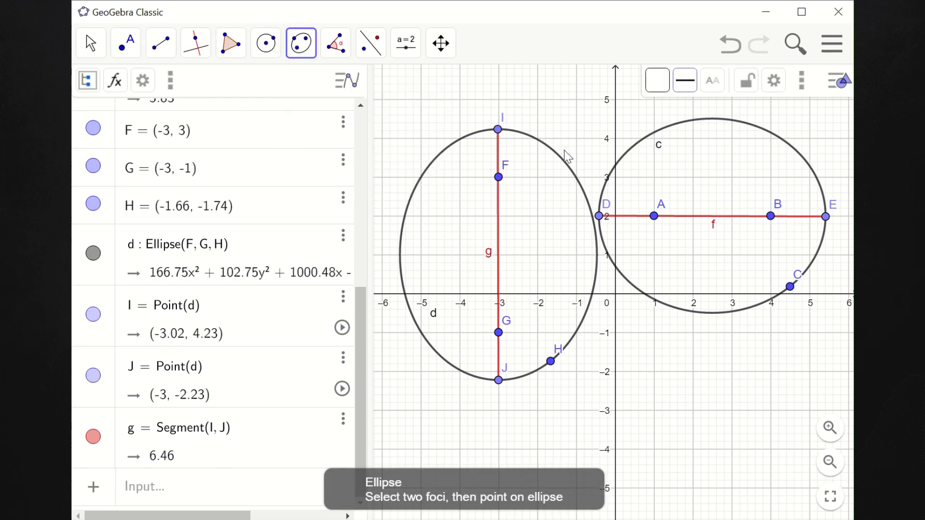
{"action": "left_click", "coordinate": [615, 256]}
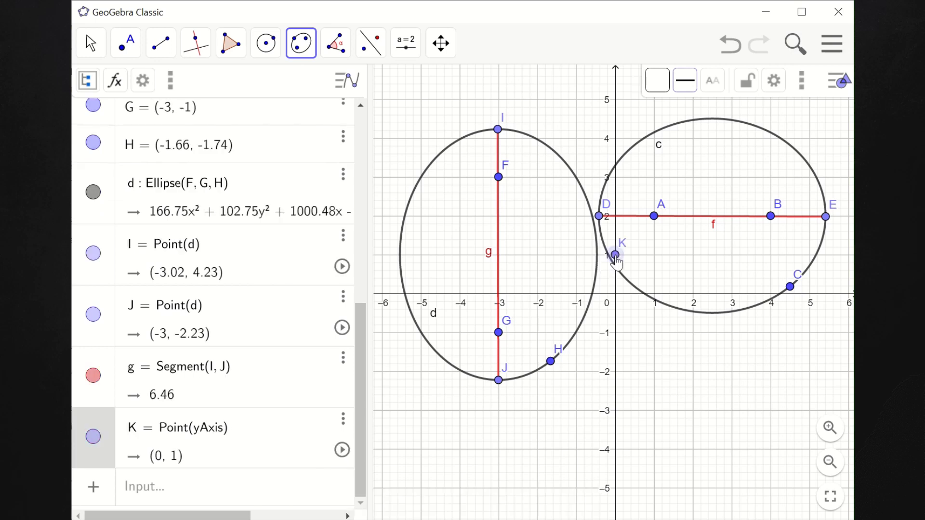
{"action": "left_click", "coordinate": [615, 372]}
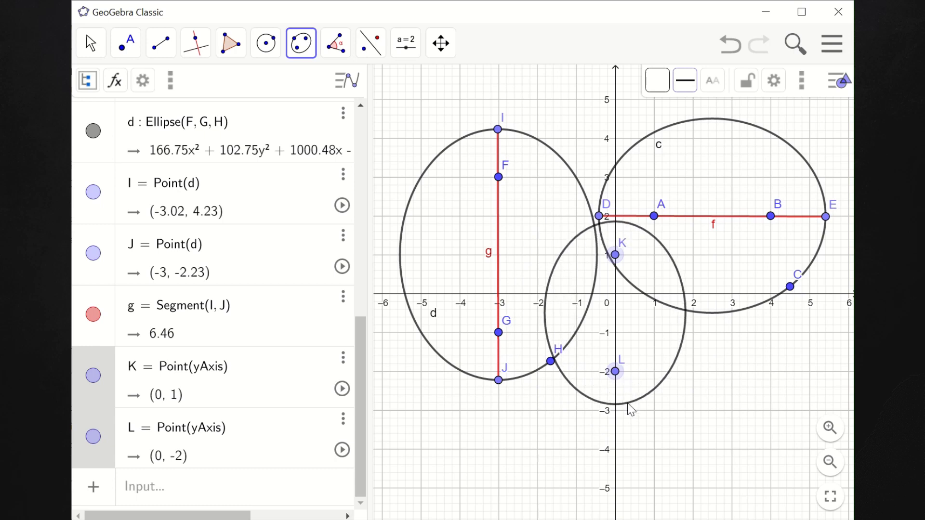
{"action": "left_click", "coordinate": [627, 404]}
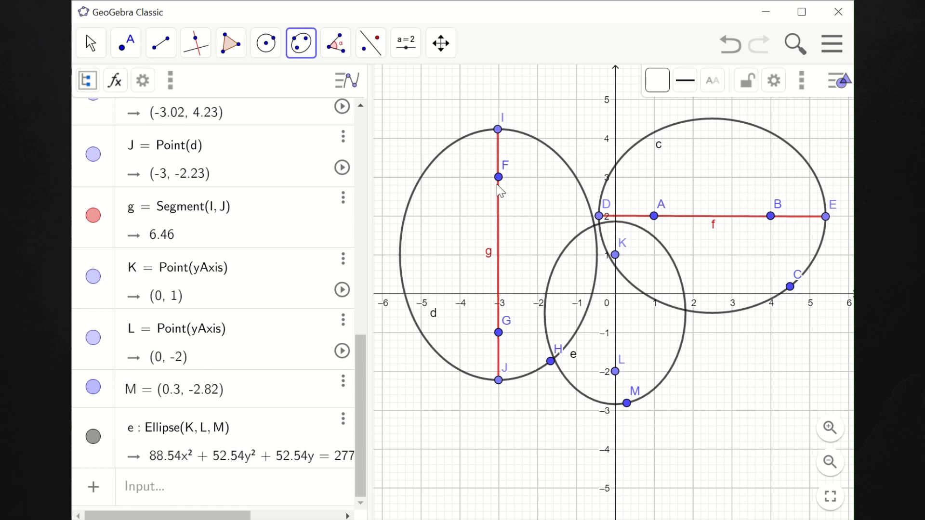
Step: Draw a segment along the new ellipse's major axis between its two y-axis intersections and colour it orange
{"action": "left_click", "coordinate": [163, 47]}
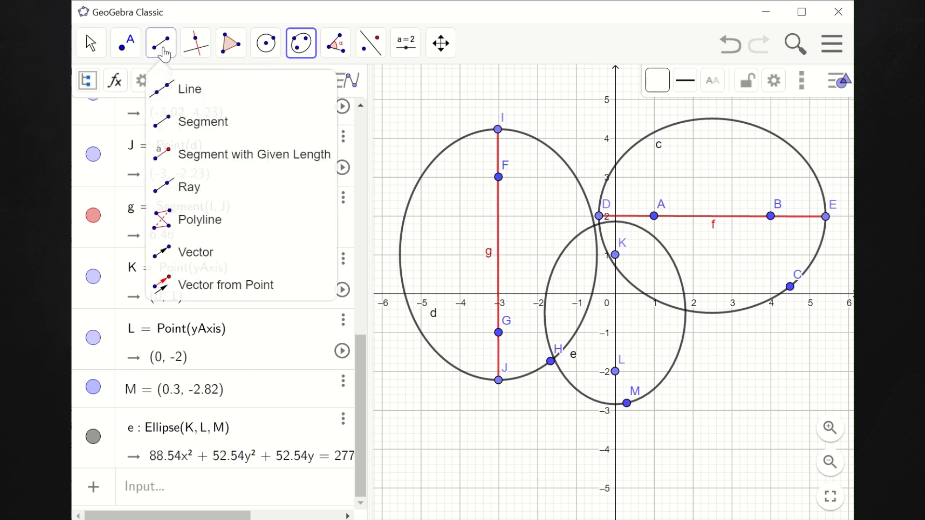
{"action": "left_click", "coordinate": [190, 127]}
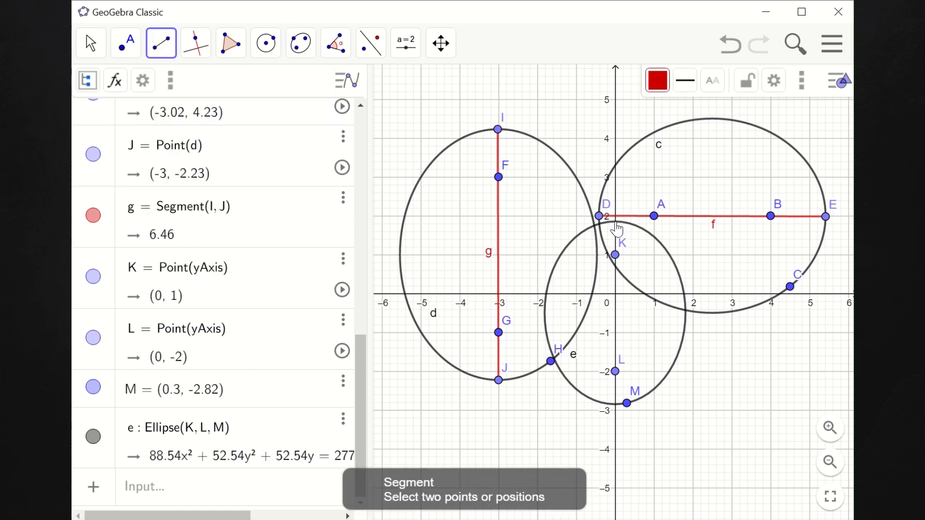
{"action": "left_click", "coordinate": [616, 223]}
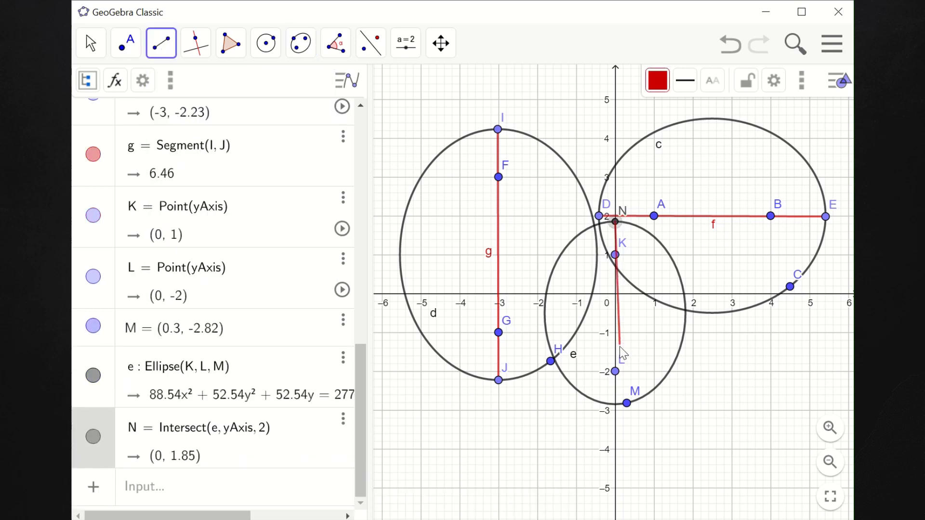
{"action": "left_click", "coordinate": [616, 404]}
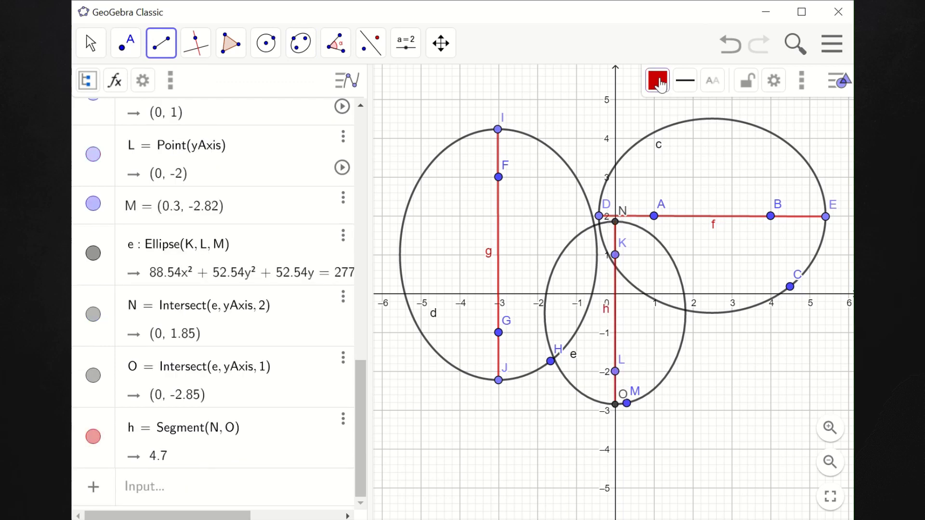
{"action": "left_click", "coordinate": [659, 81]}
{"action": "left_click", "coordinate": [747, 134]}
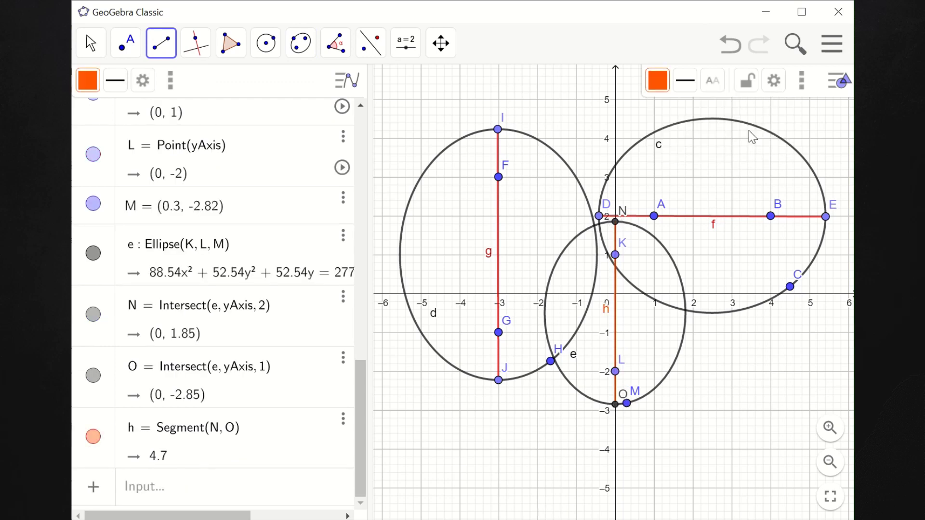
{"action": "left_click", "coordinate": [749, 384]}
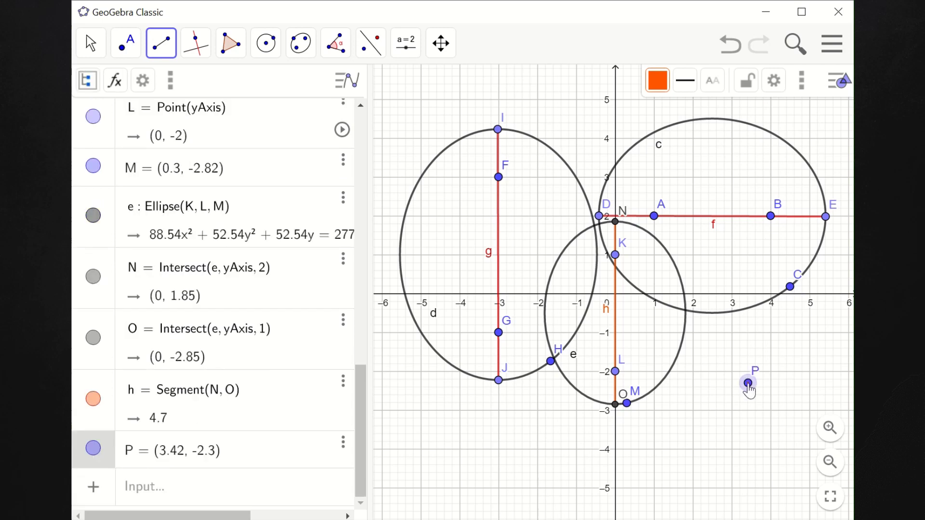
{"action": "key", "text": "ctrl+z"}
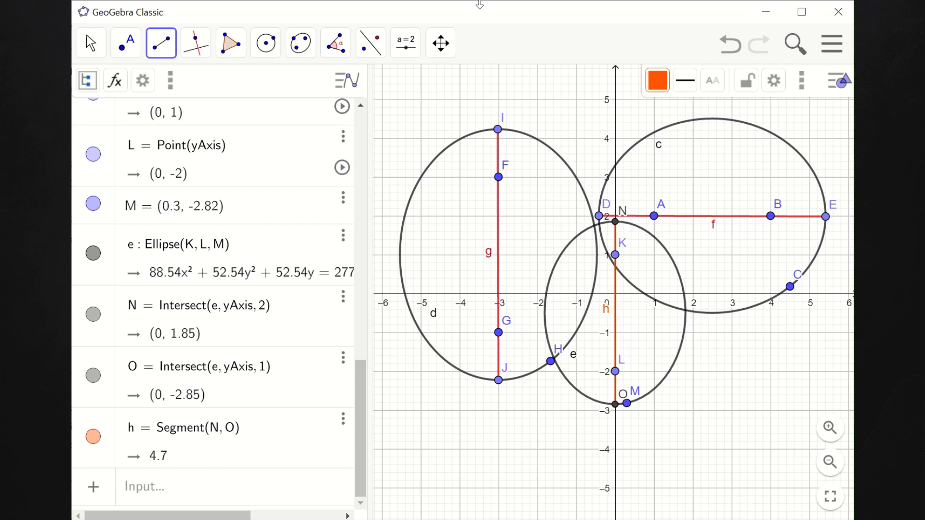
{"action": "mouse_move", "coordinate": [479, 20]}
{"action": "left_click", "coordinate": [395, 35]}
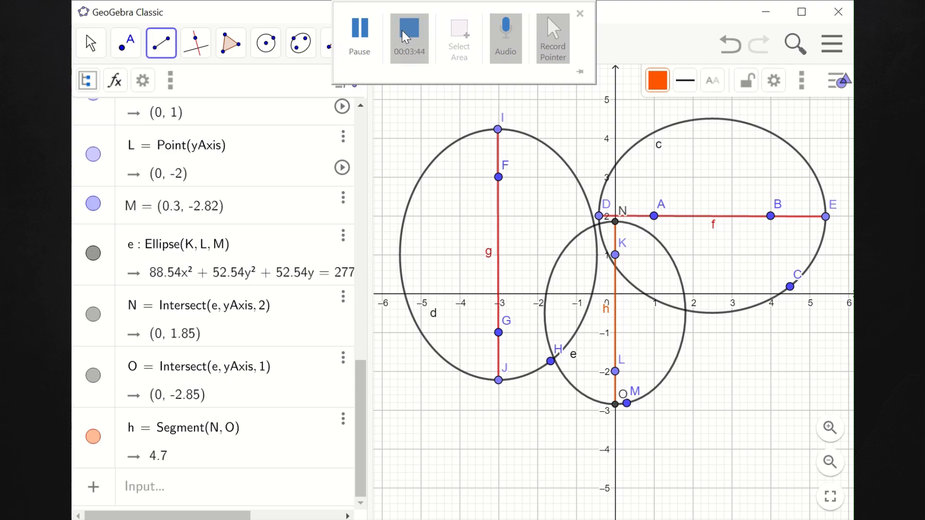